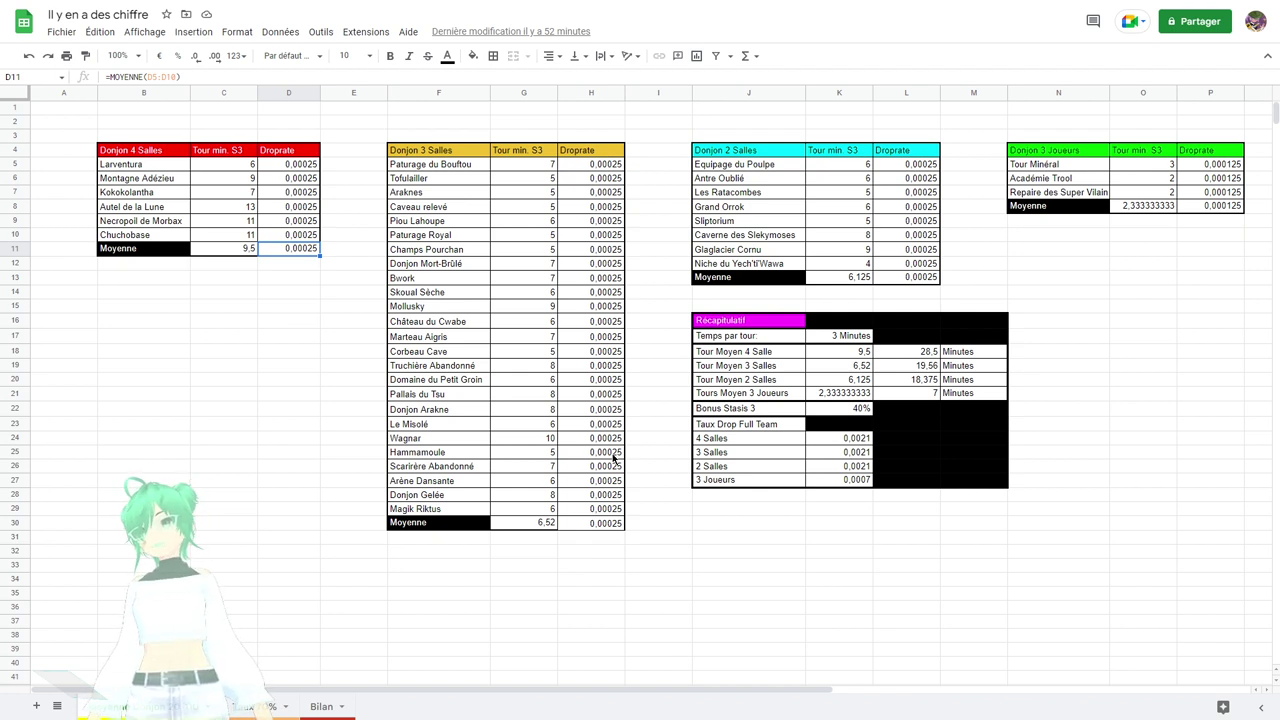
Inspect the Donjon 4 Salles table: the minimum turns of the first dungeons and the average formulas for turns and droprate.
click(212, 178)
click(227, 154)
click(215, 165)
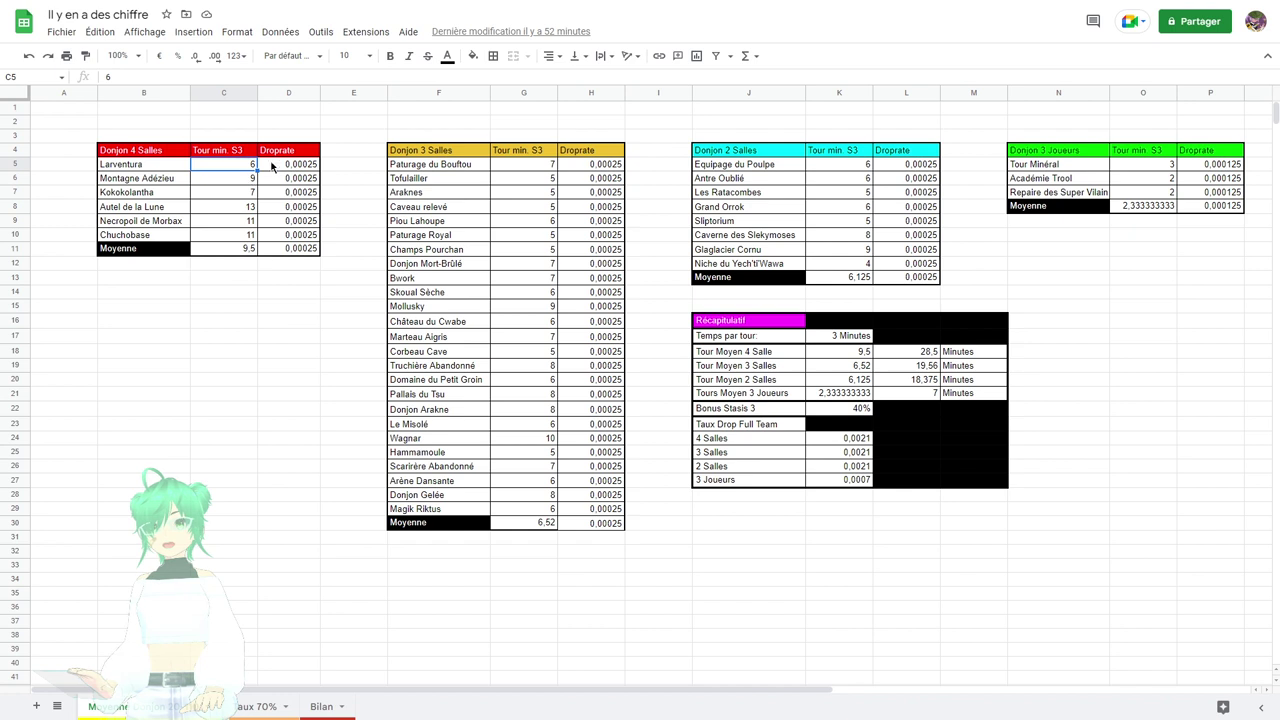
click(231, 180)
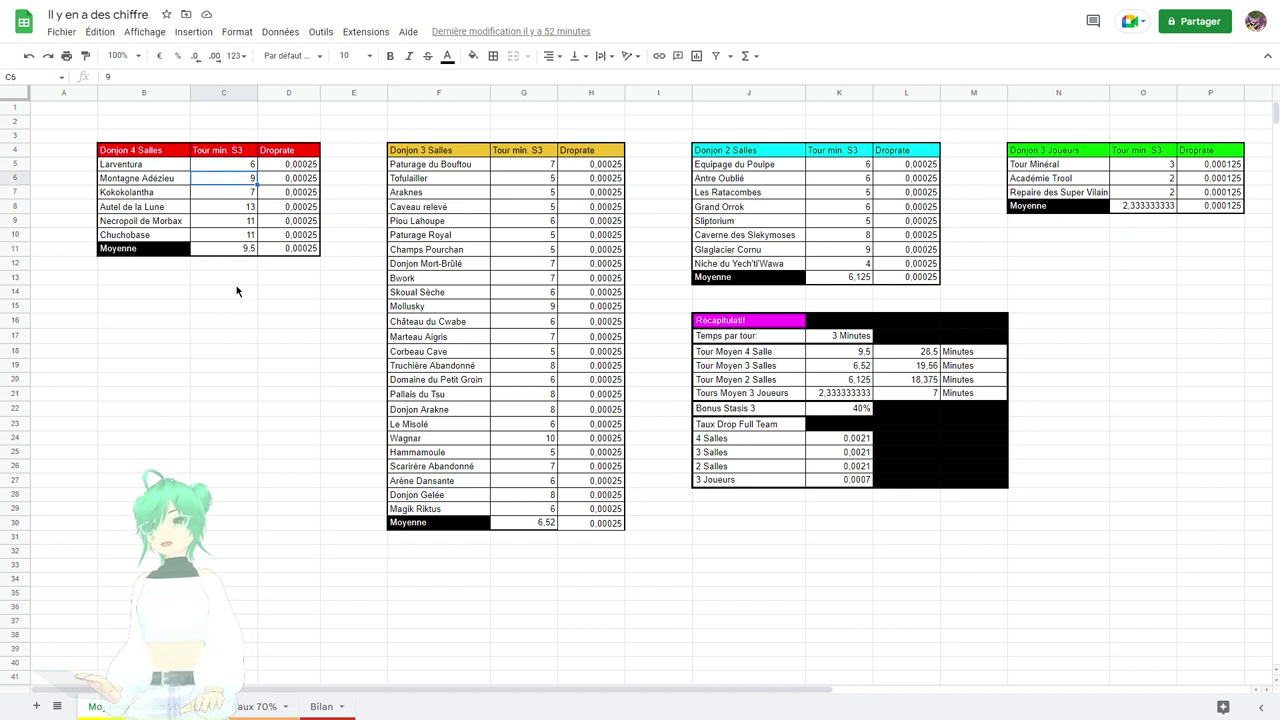
click(227, 250)
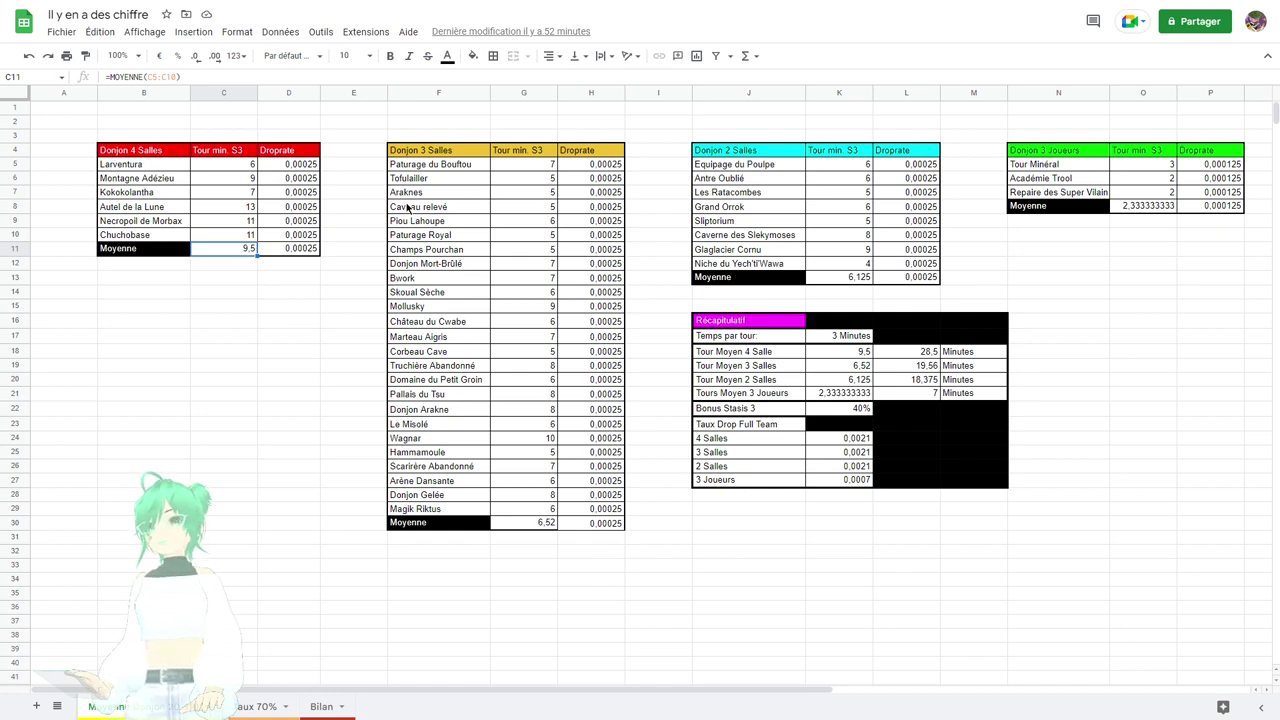
click(276, 246)
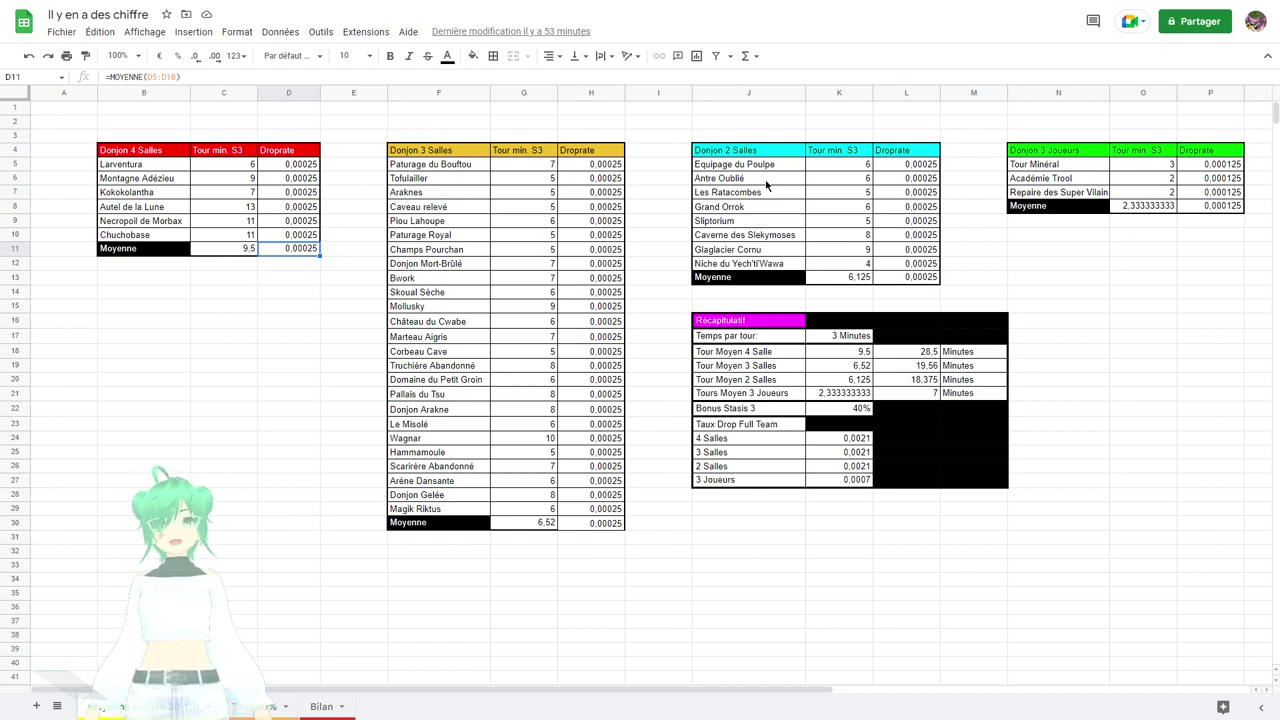
Review the Donjon 3 Salles table heading and the Moyenne cells for turns and droprate in the Donjon 3 Joueurs table.
click(476, 153)
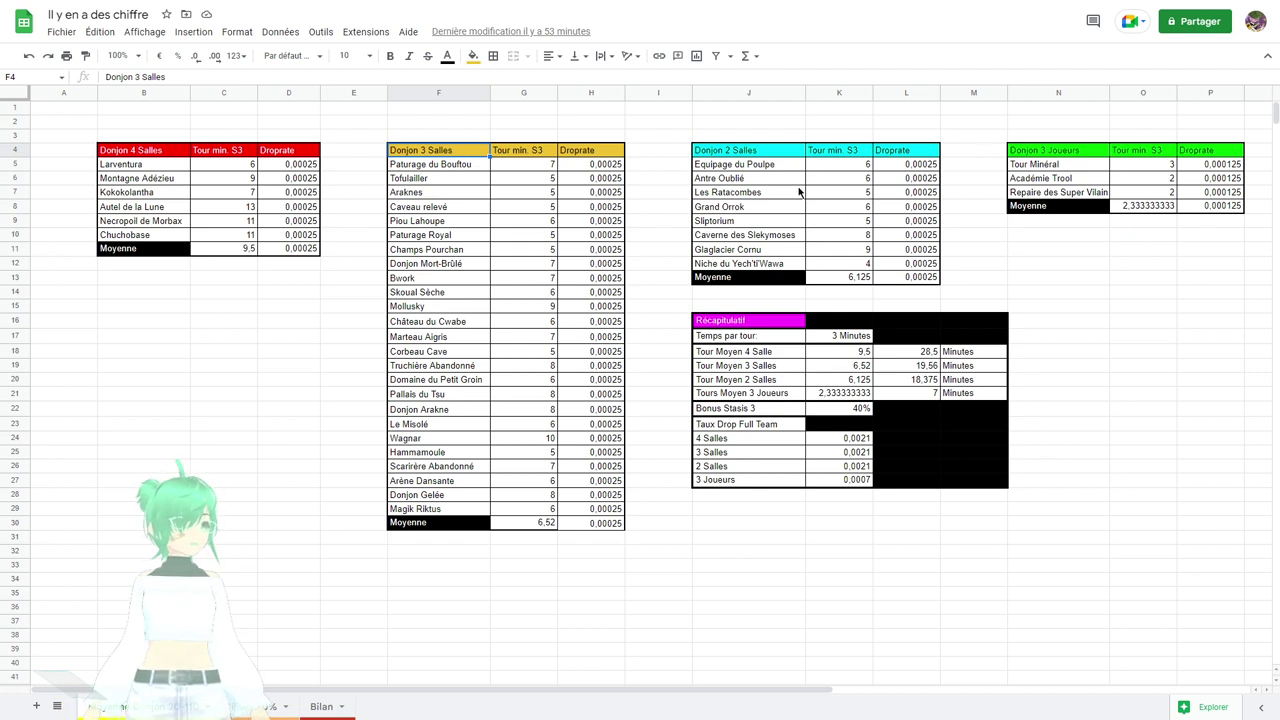
click(1127, 210)
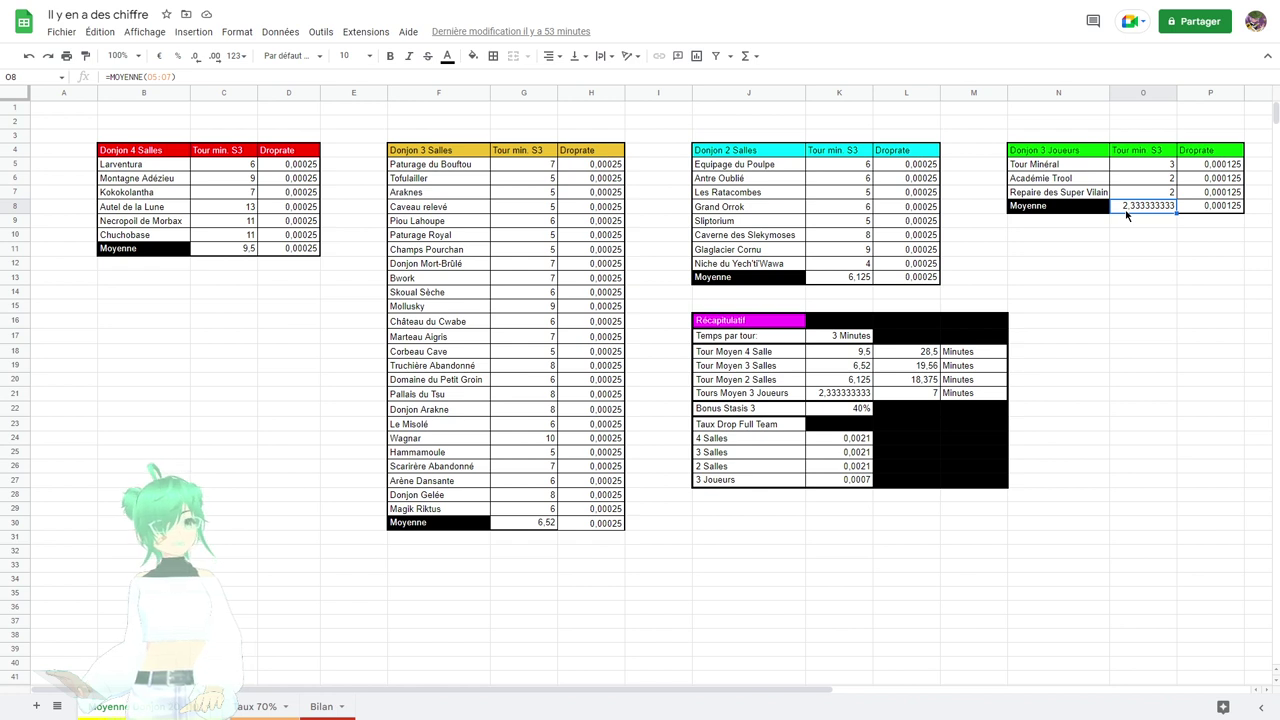
click(1218, 205)
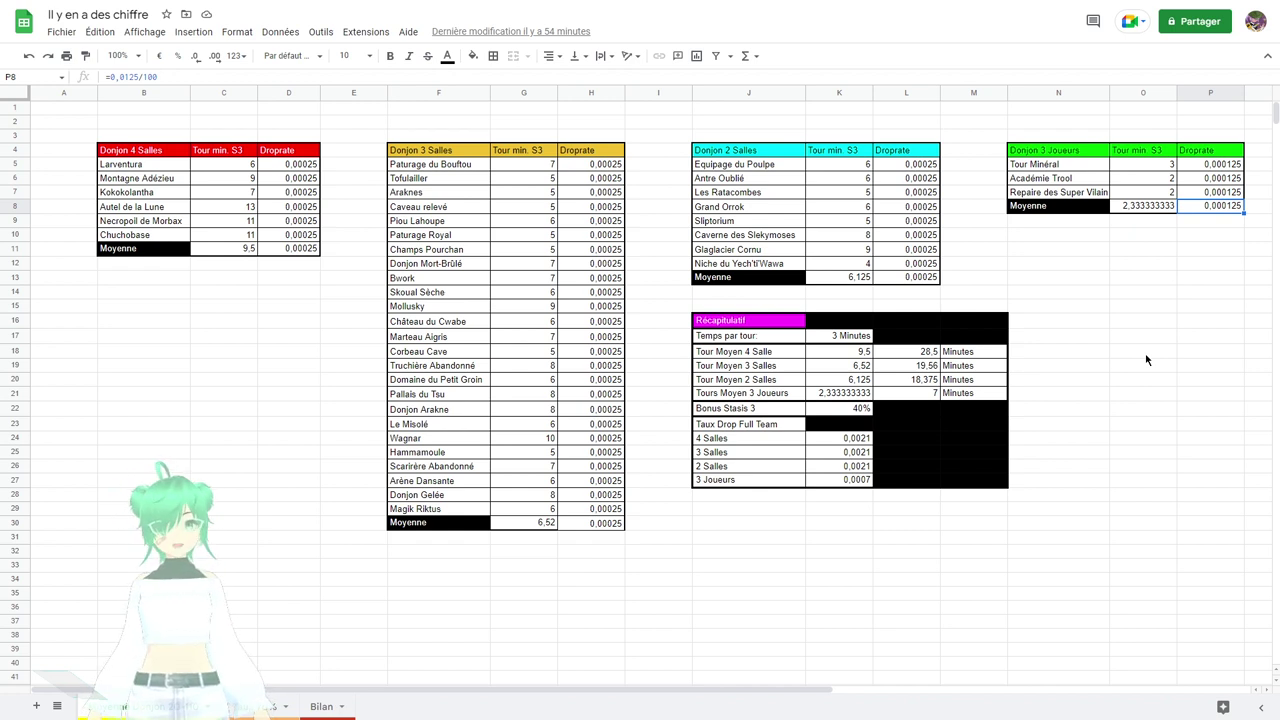
Check the Récapitulatif table's time per turn and the formulas converting each dungeon type's average turns into minutes.
click(821, 323)
click(822, 334)
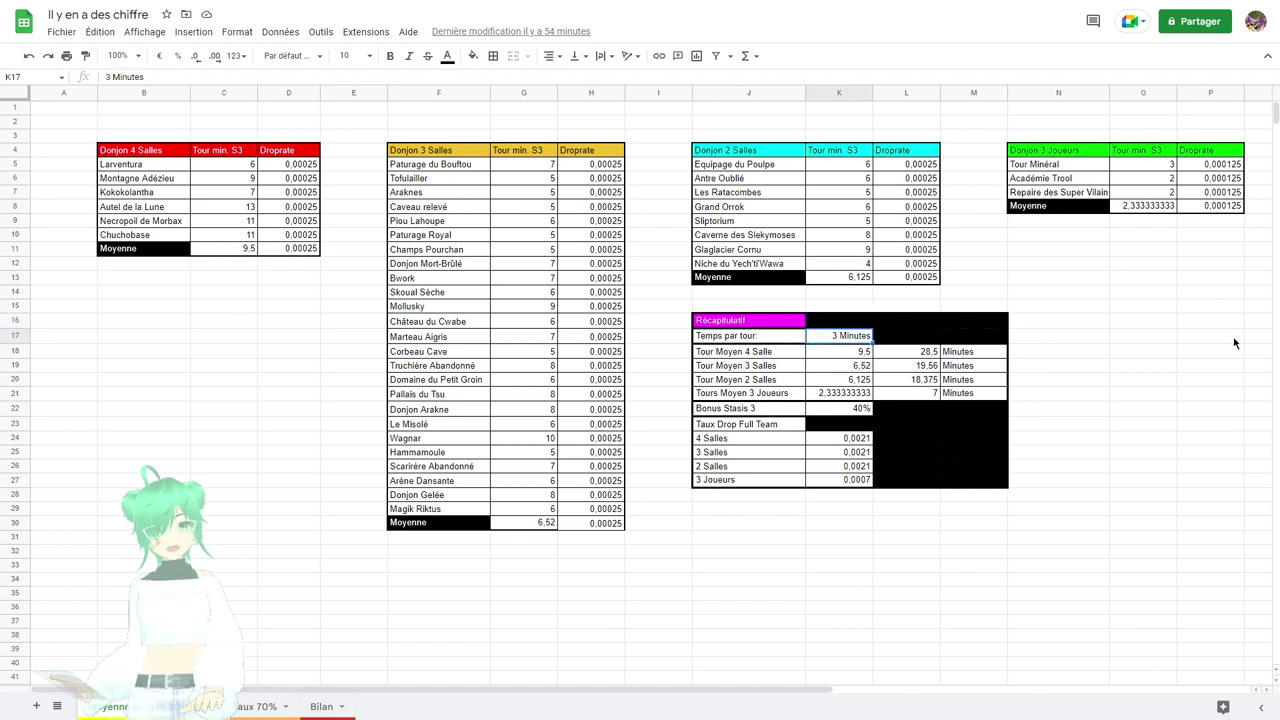
click(881, 356)
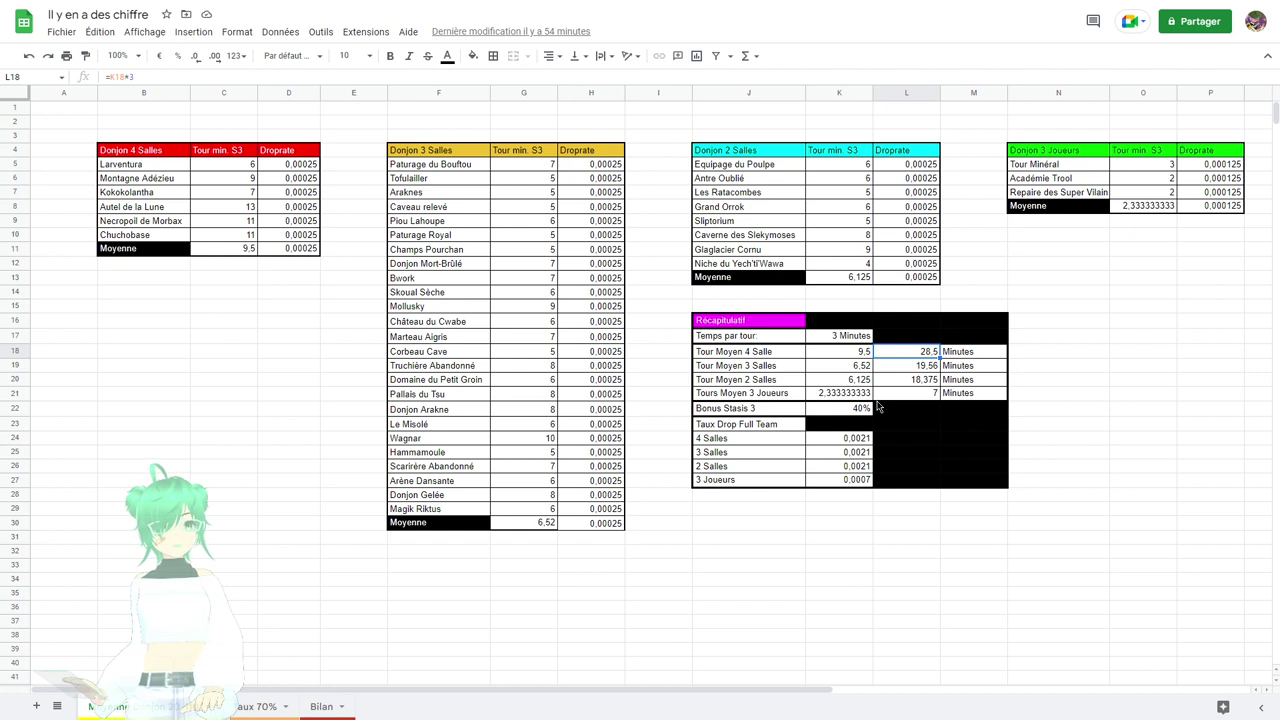
click(886, 368)
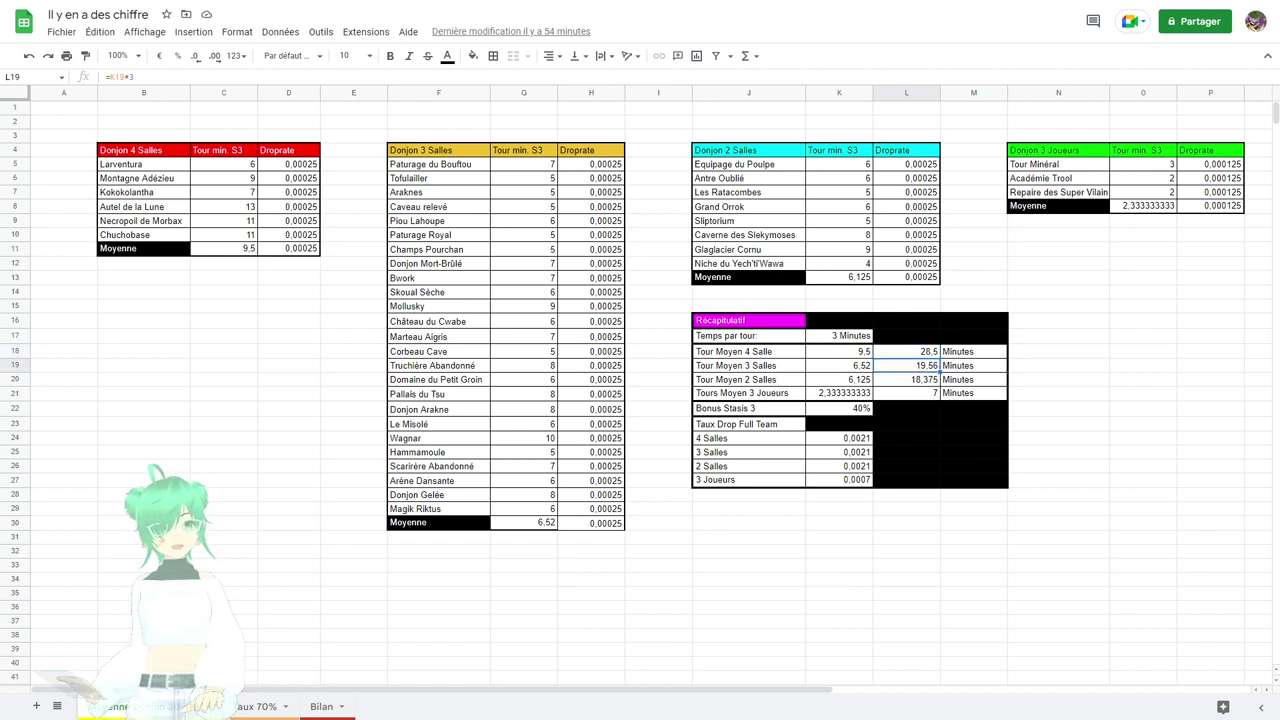
click(887, 382)
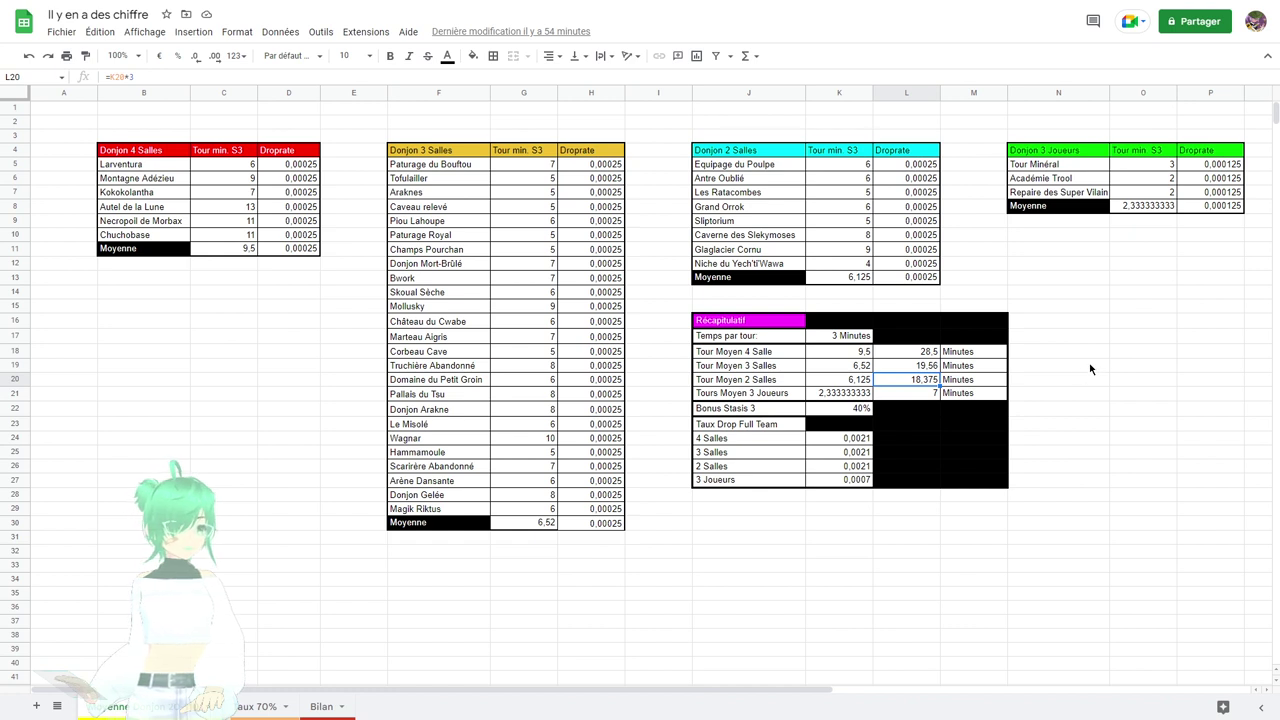
click(885, 395)
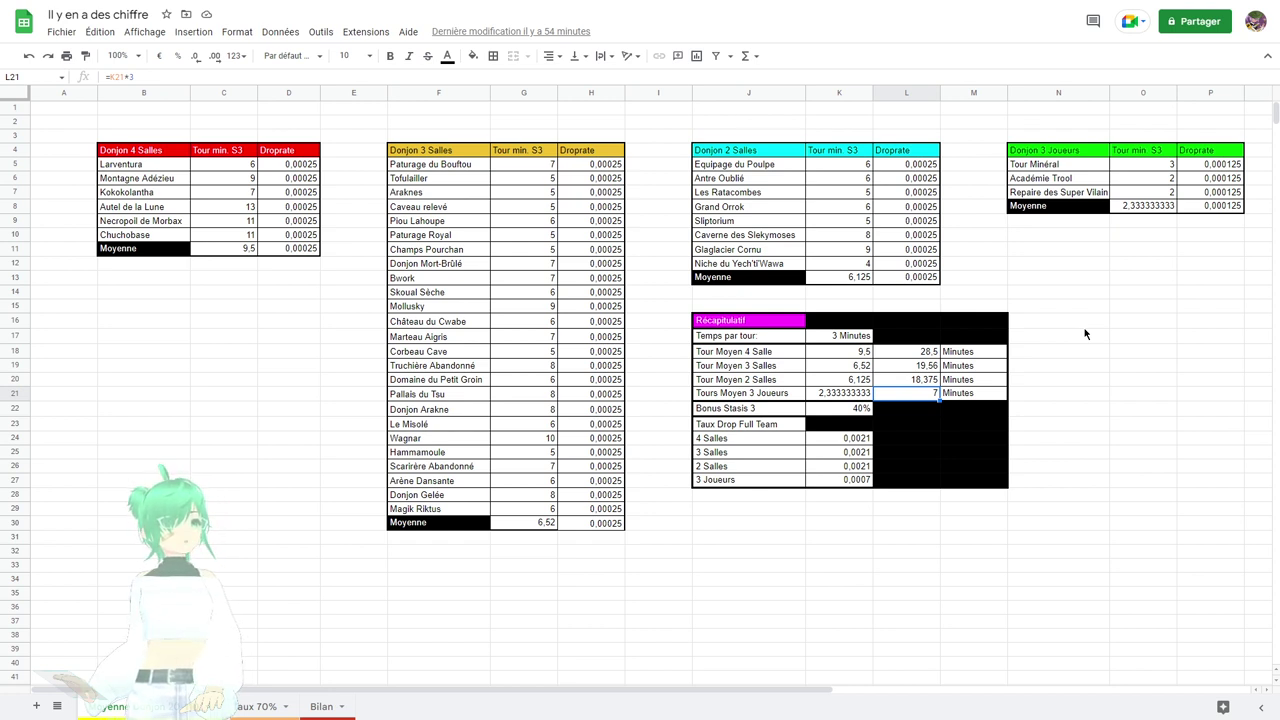
Examine the Bonus Stasis 3 value and the full-team drop rates per dungeon type, comparing them with the base droprates in the dungeon tables.
click(831, 413)
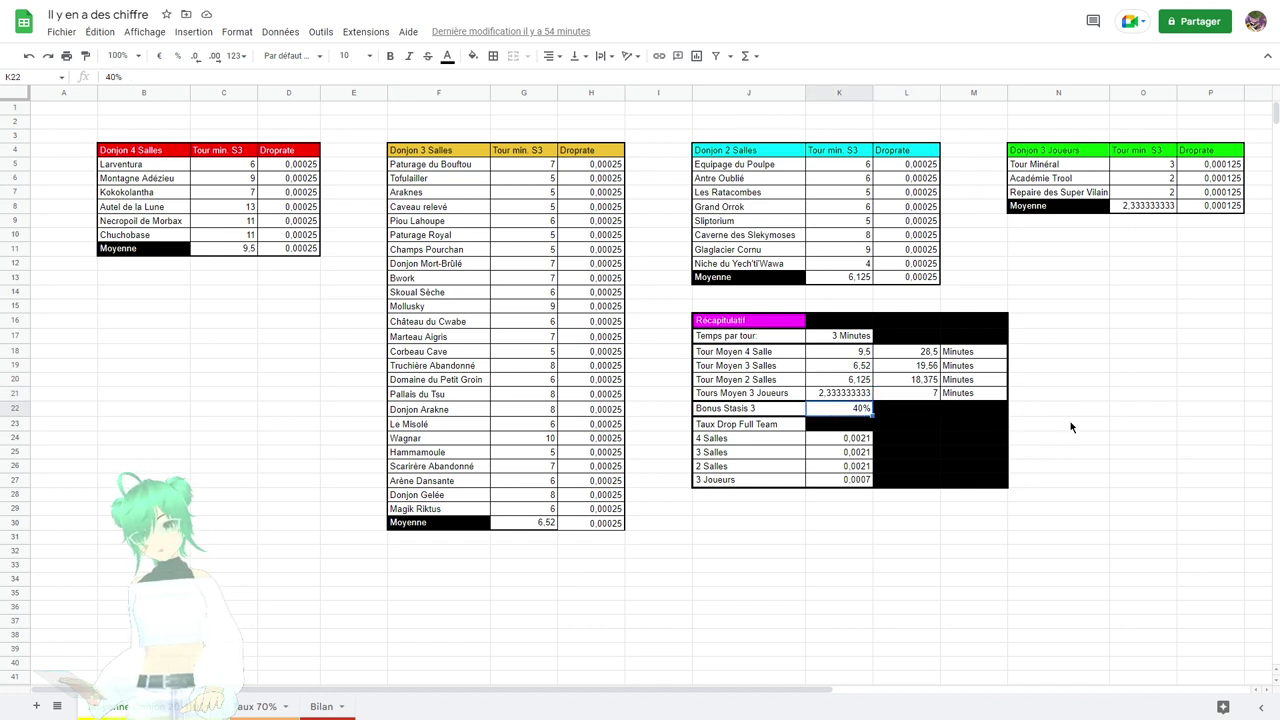
click(827, 442)
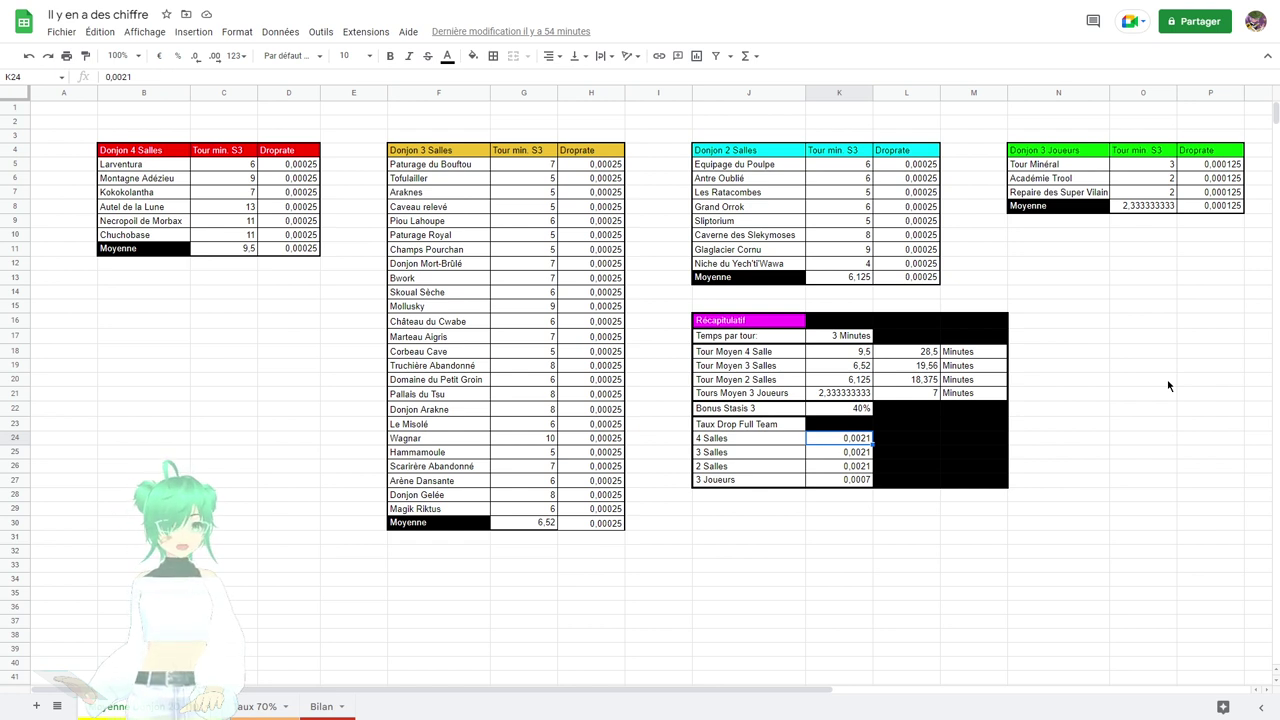
click(842, 453)
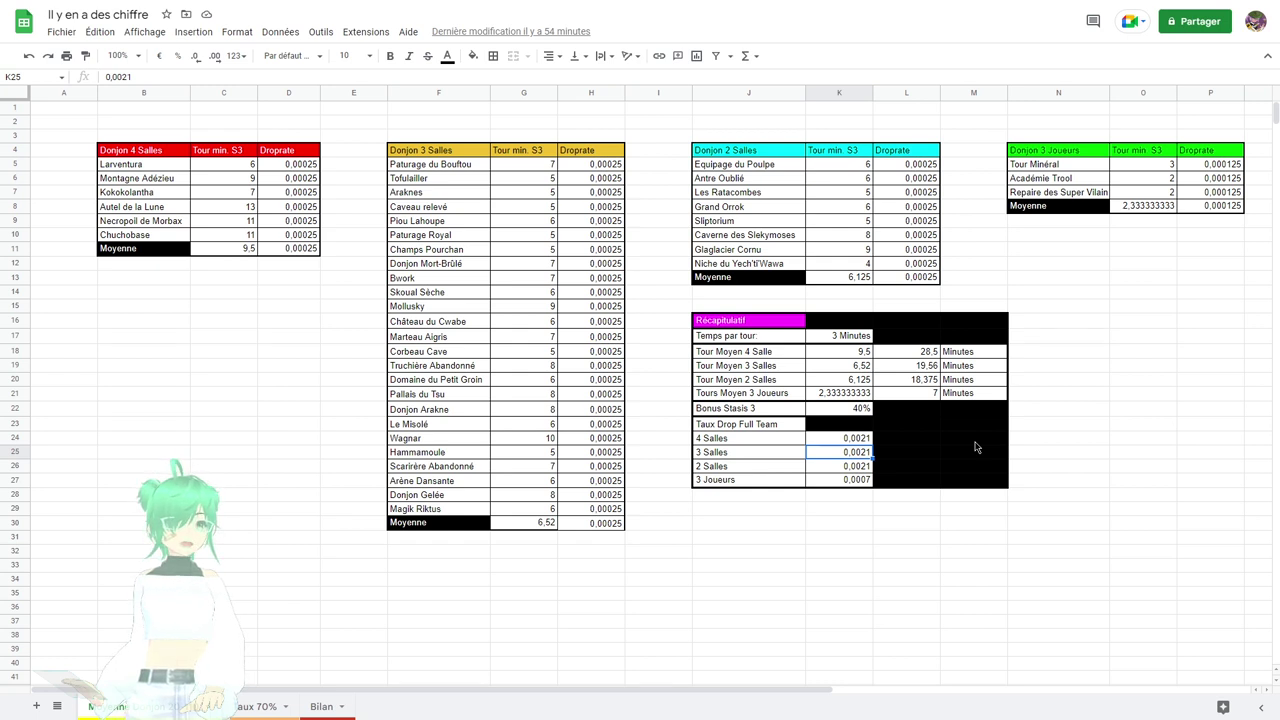
click(830, 467)
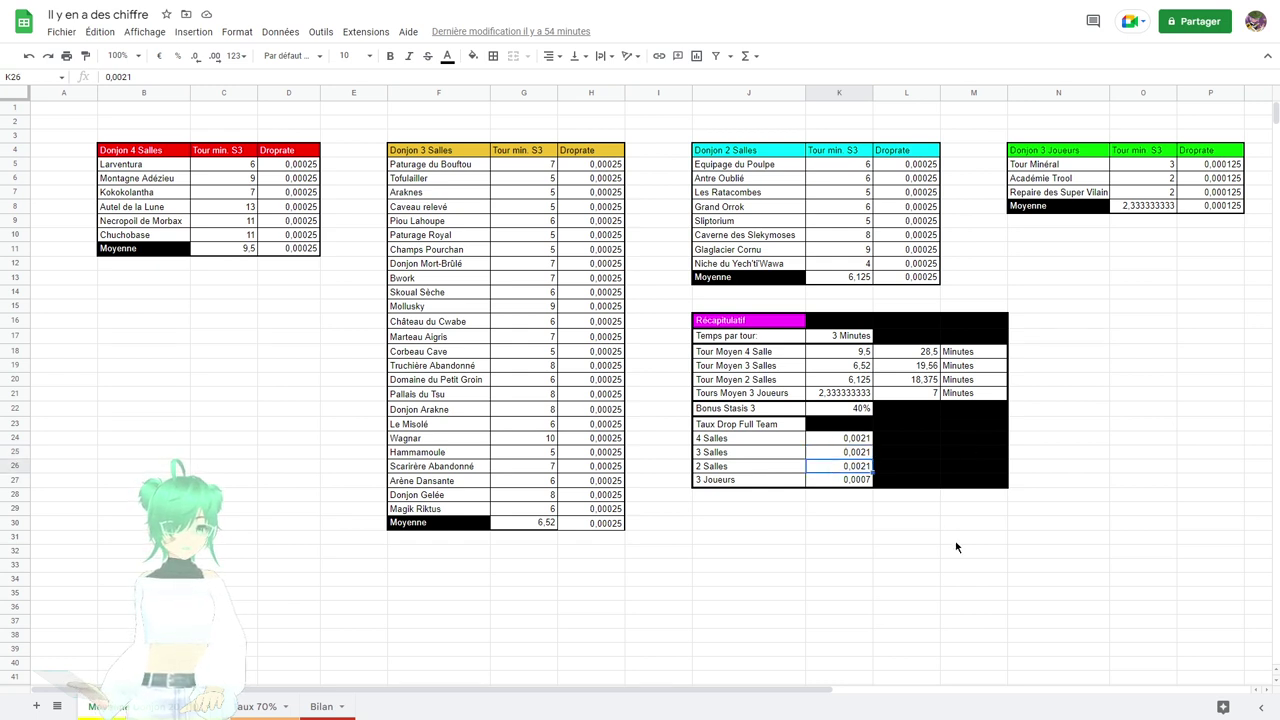
click(832, 481)
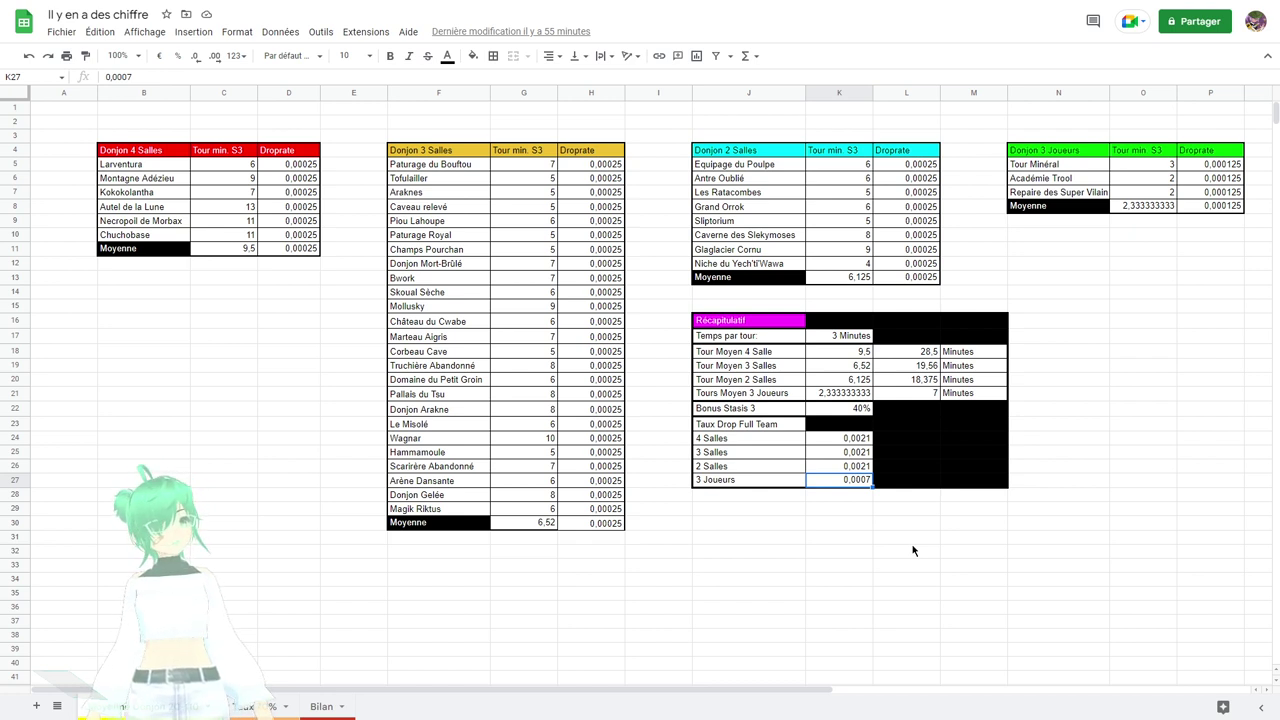
click(264, 166)
click(579, 524)
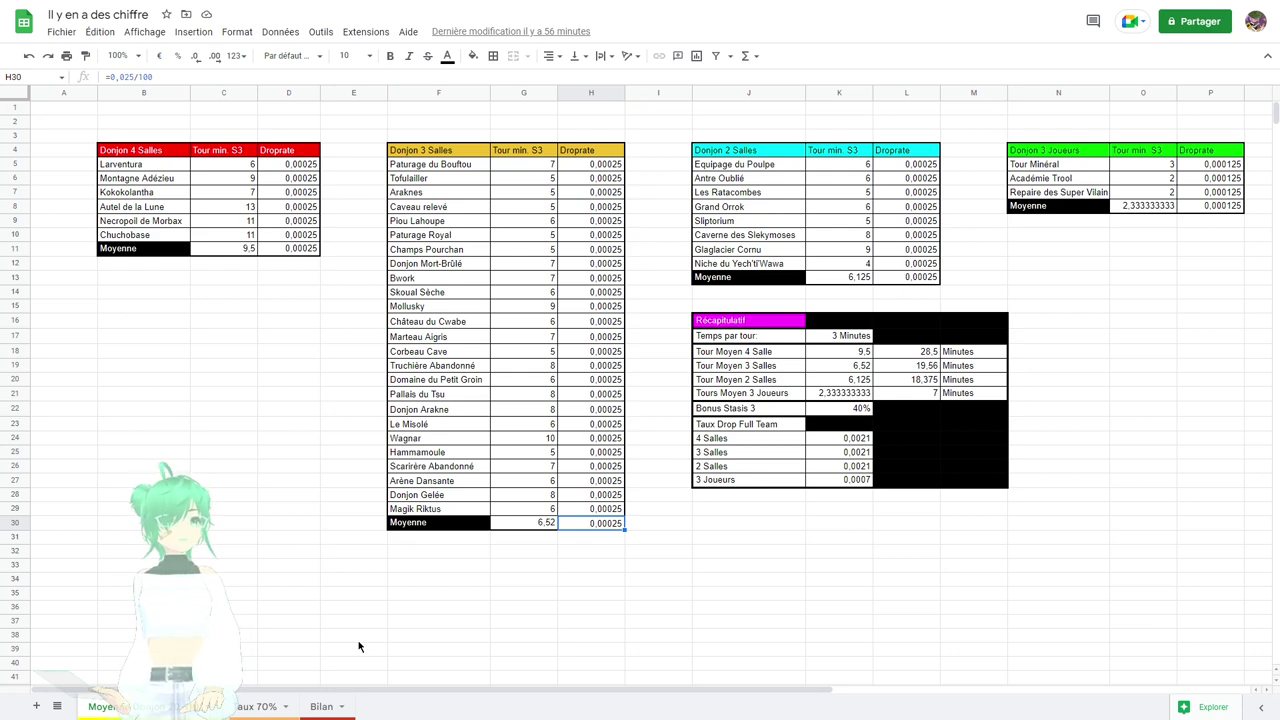
On the 70% rate sheet, find the attempt number at which the Taux 2/3/4 Salles column reaches 70%.
click(260, 706)
scroll(660, 420, up, 8)
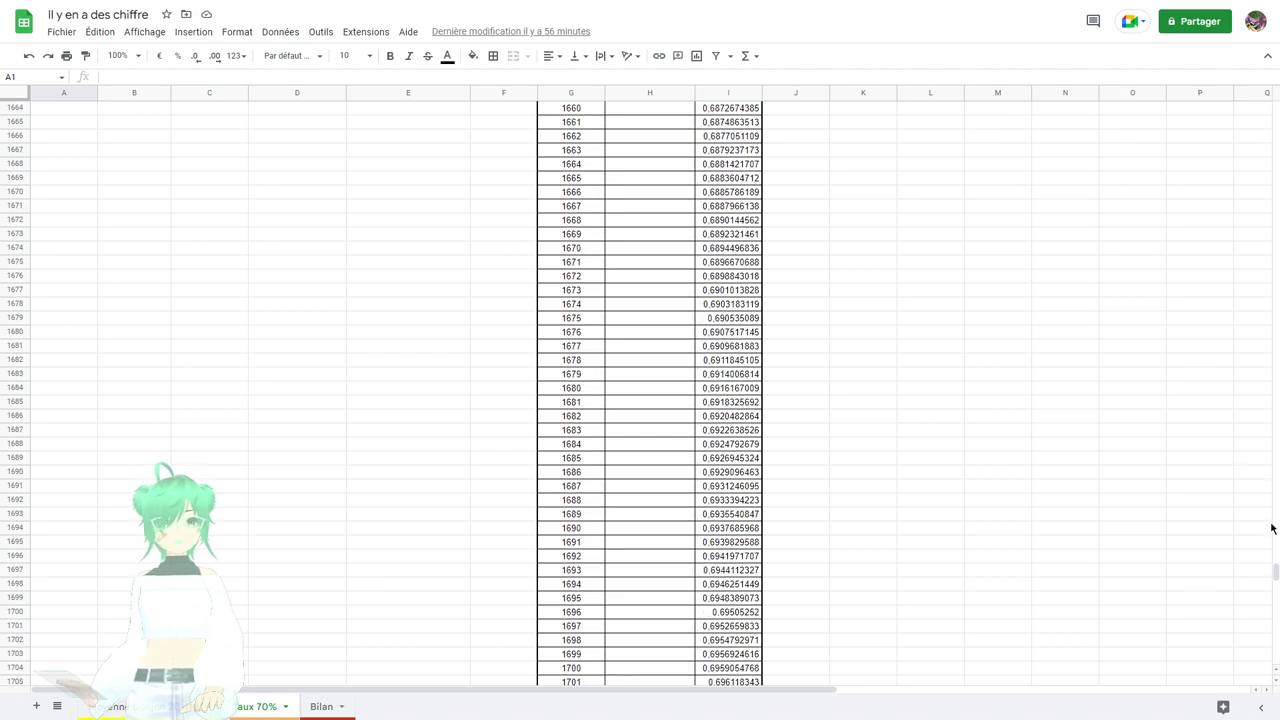
drag(1275, 572, 1275, 110)
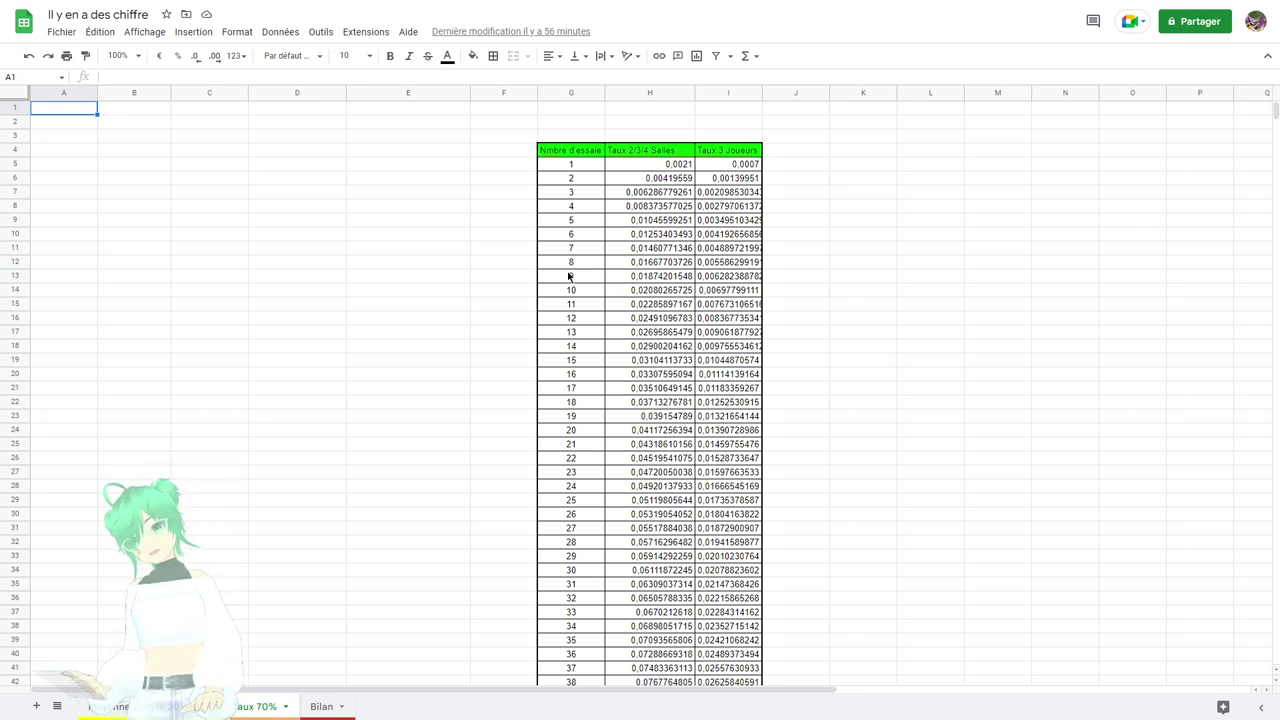
scroll(628, 331, down, 3)
scroll(628, 331, down, 2)
scroll(663, 295, down, 4)
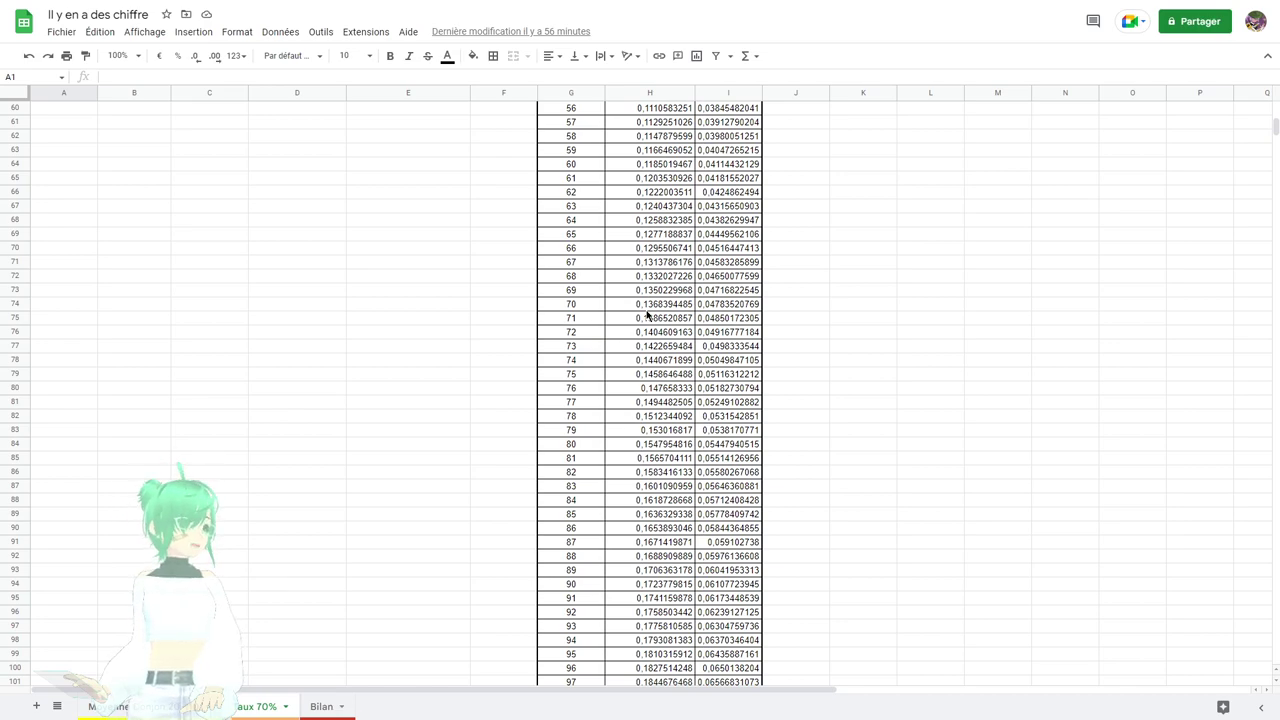
scroll(647, 314, down, 14)
scroll(667, 320, down, 19)
scroll(672, 340, down, 20)
scroll(670, 370, down, 13)
scroll(670, 370, down, 7)
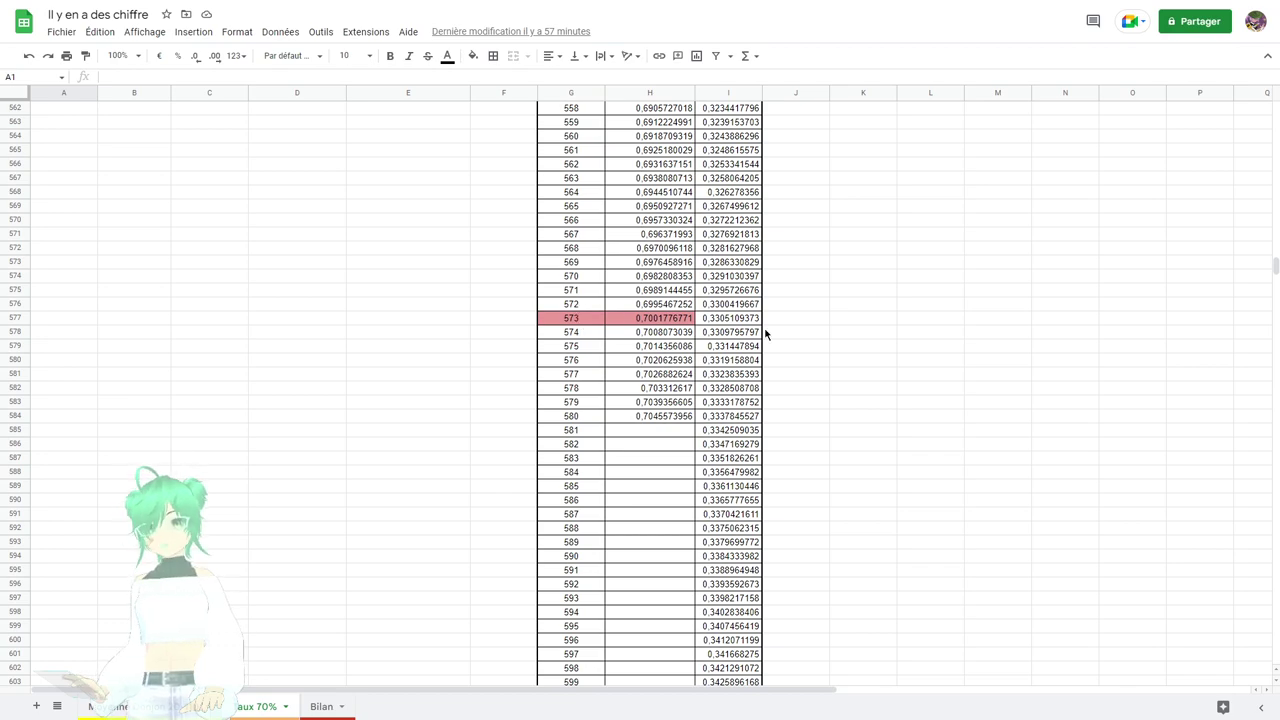
Find the attempt number at which the Taux 3 Joueurs column reaches 70%.
scroll(710, 380, down, 20)
scroll(717, 370, down, 20)
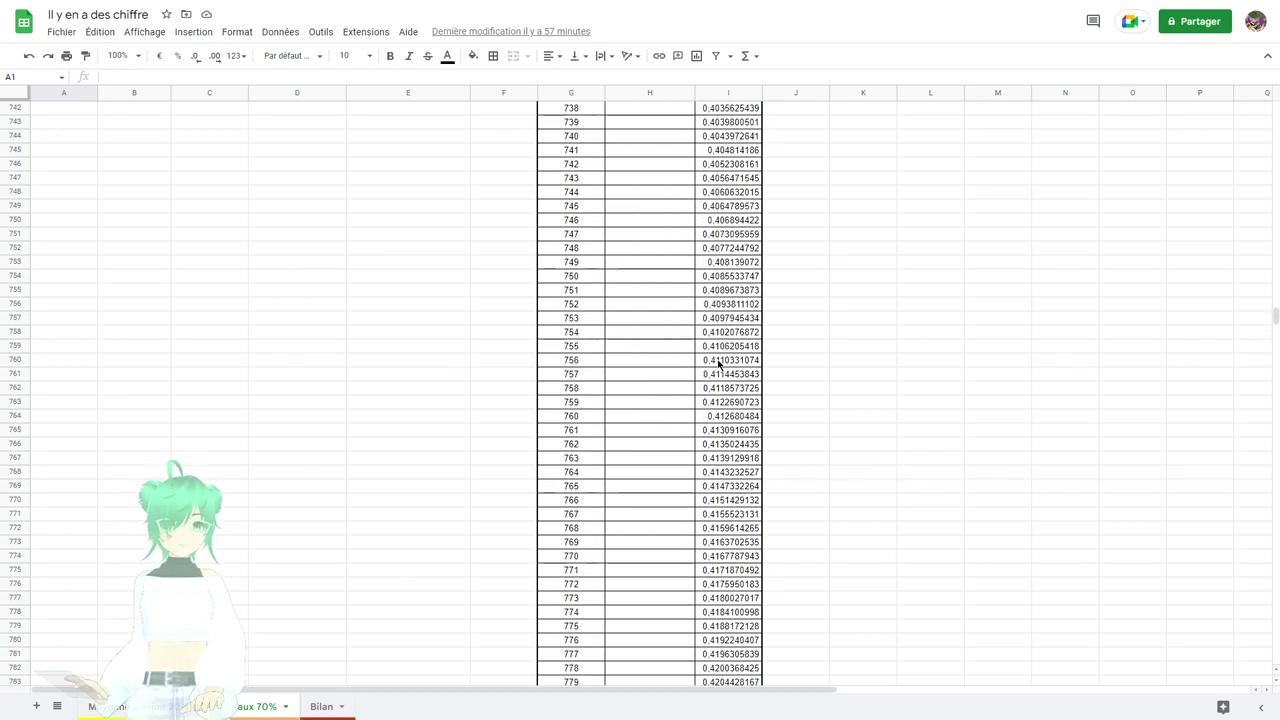
scroll(723, 360, down, 20)
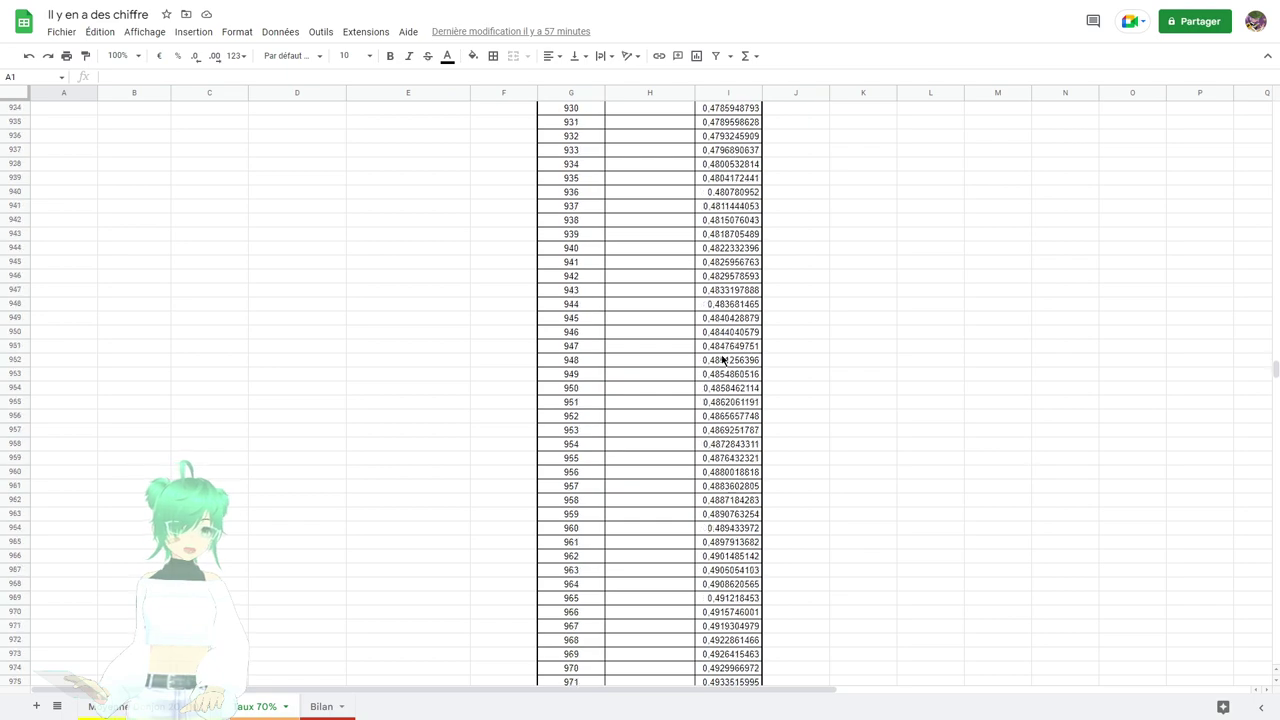
scroll(727, 376, down, 16)
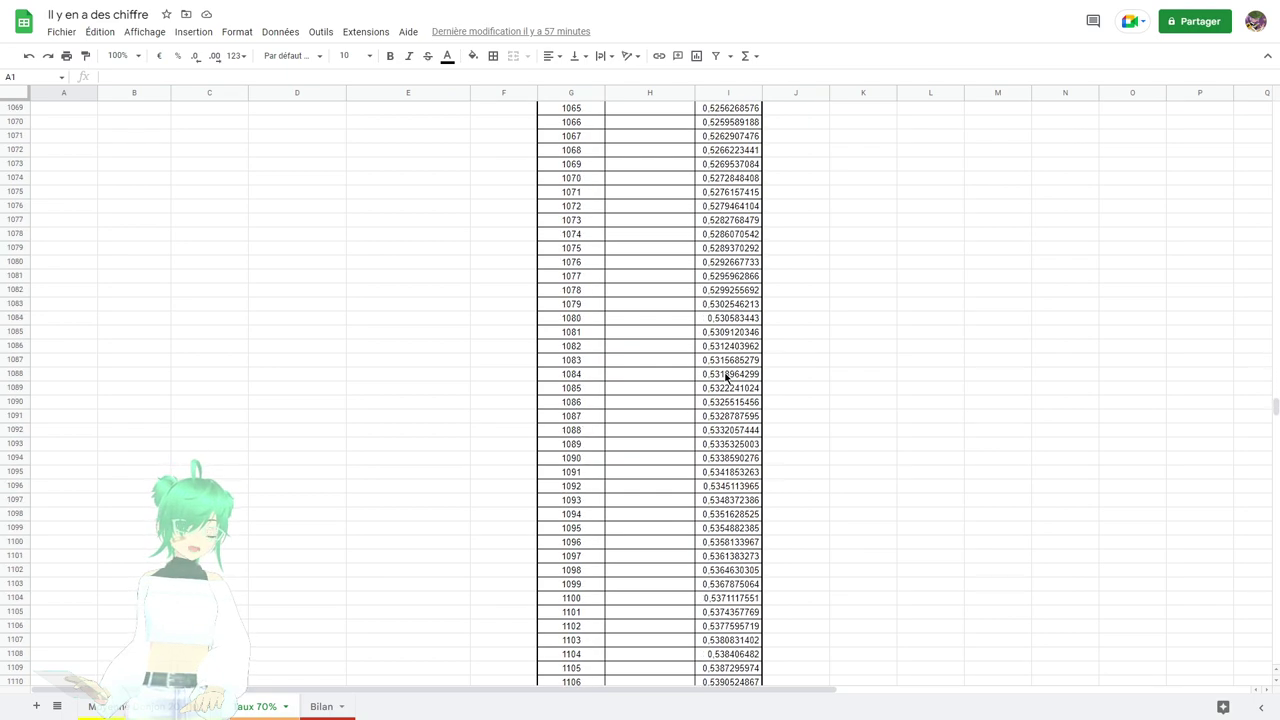
scroll(727, 376, down, 19)
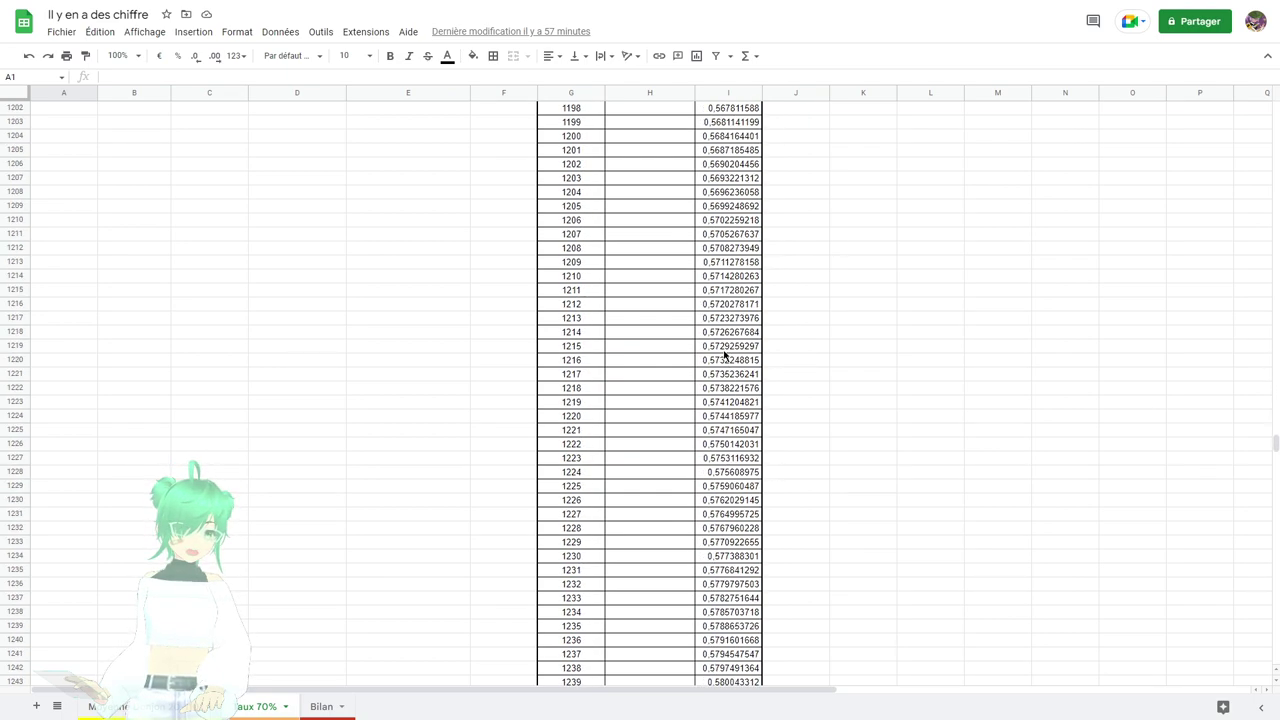
scroll(725, 401, down, 15)
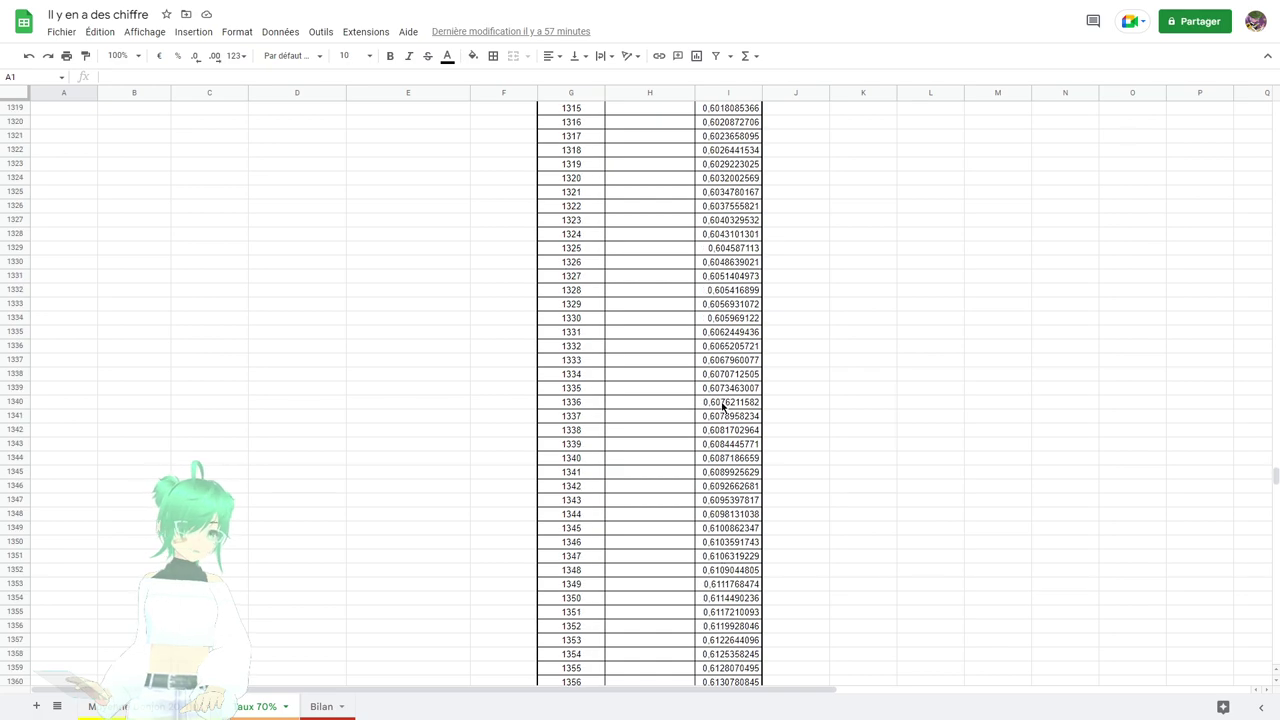
scroll(727, 389, down, 13)
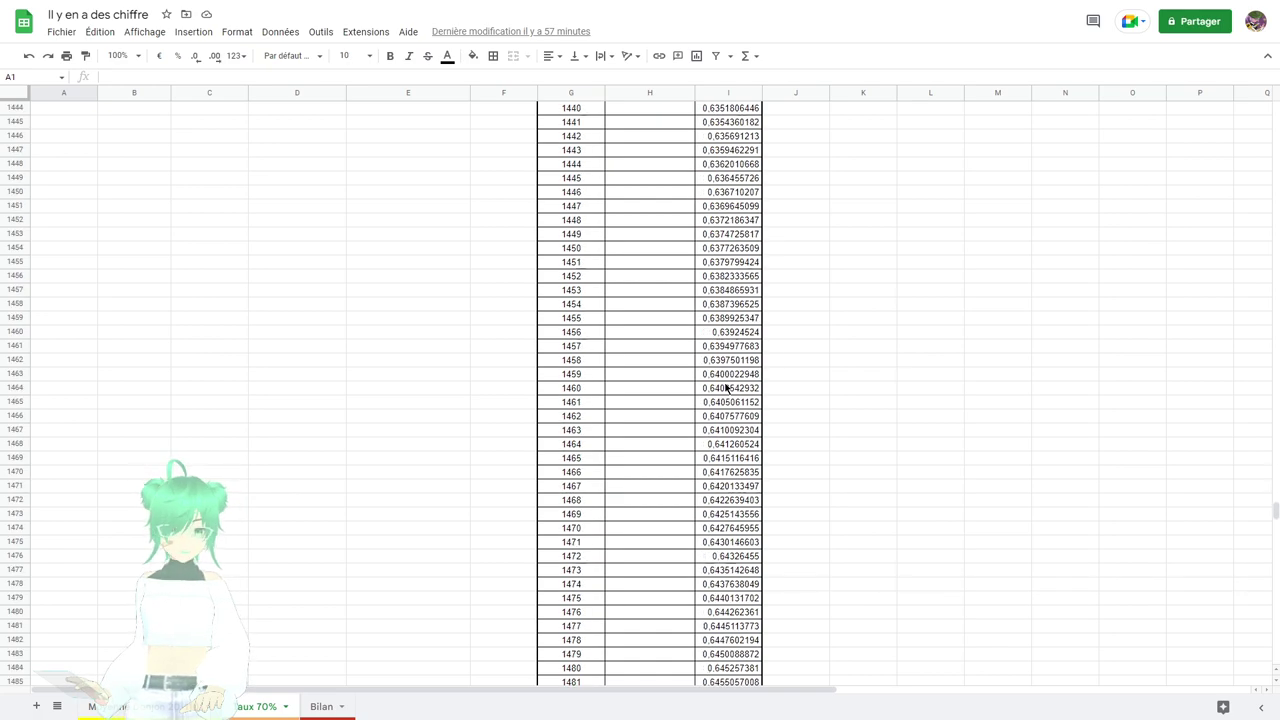
scroll(745, 380, down, 15)
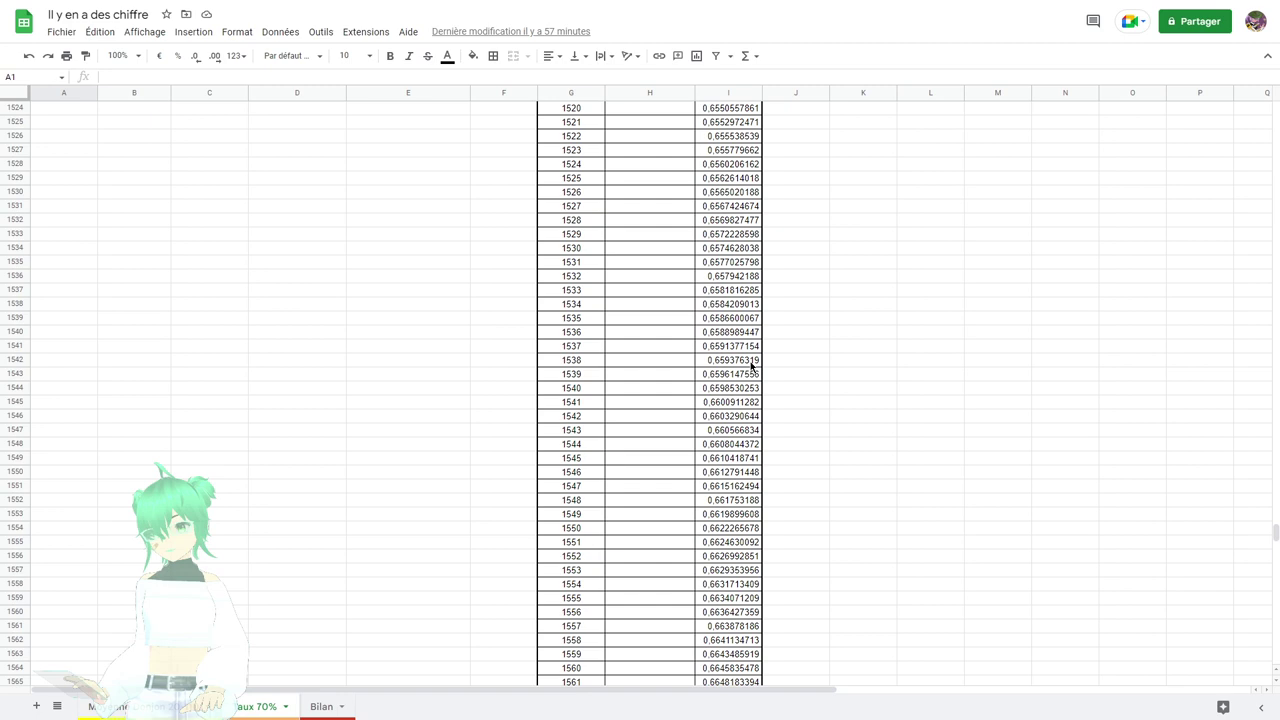
scroll(731, 400, down, 11)
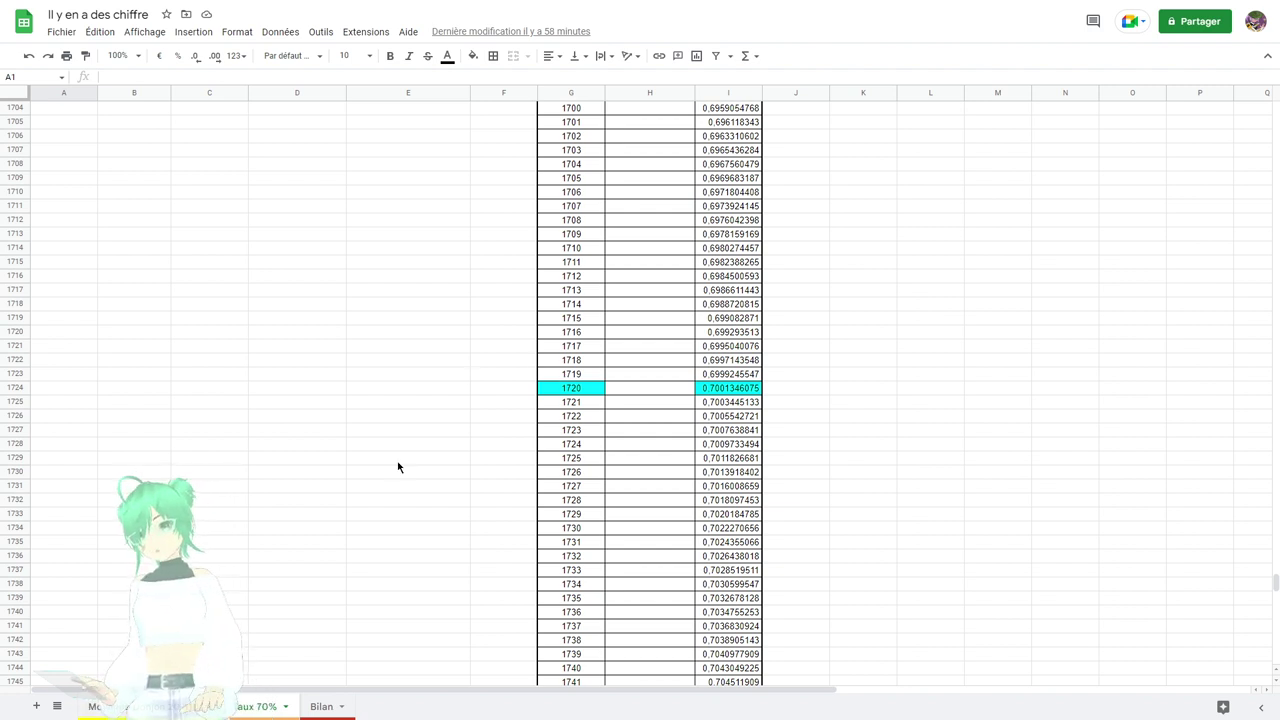
On the Bilan sheet, inspect the Temps (taux 70%) table: the 2 Salles attempts, turns, minutes and hours, and the 4 Salles hours.
click(321, 706)
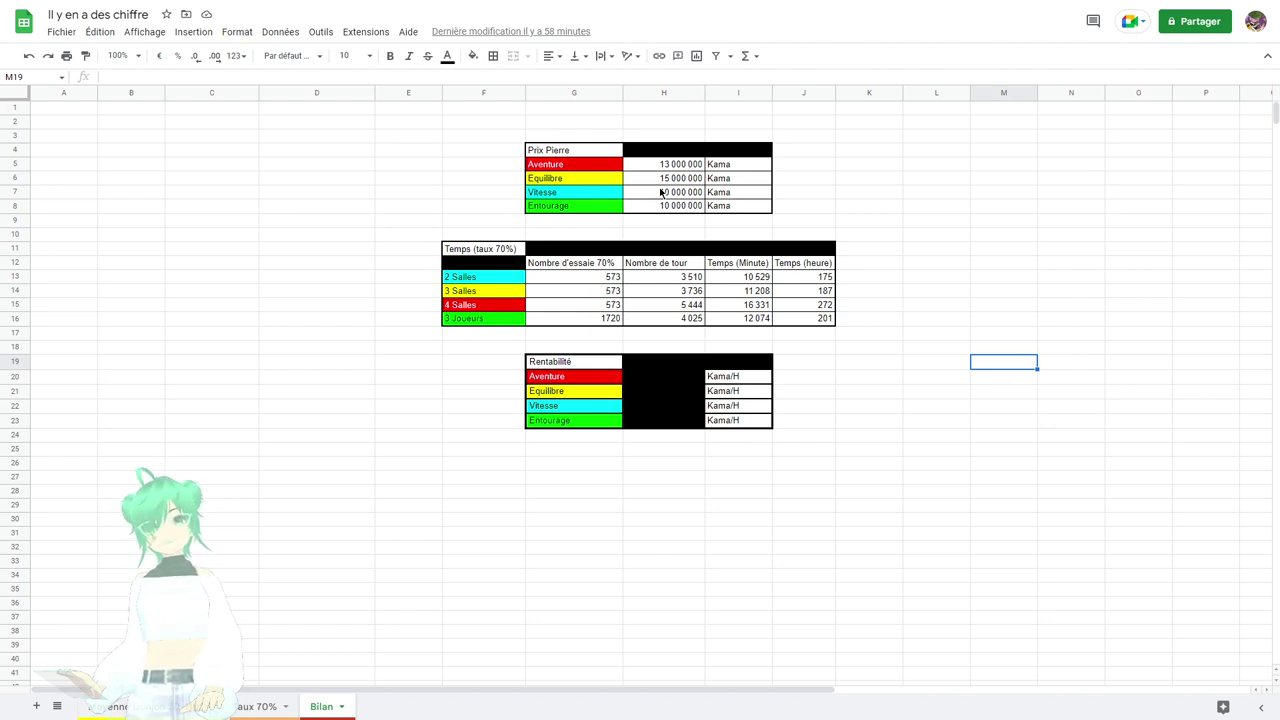
click(551, 280)
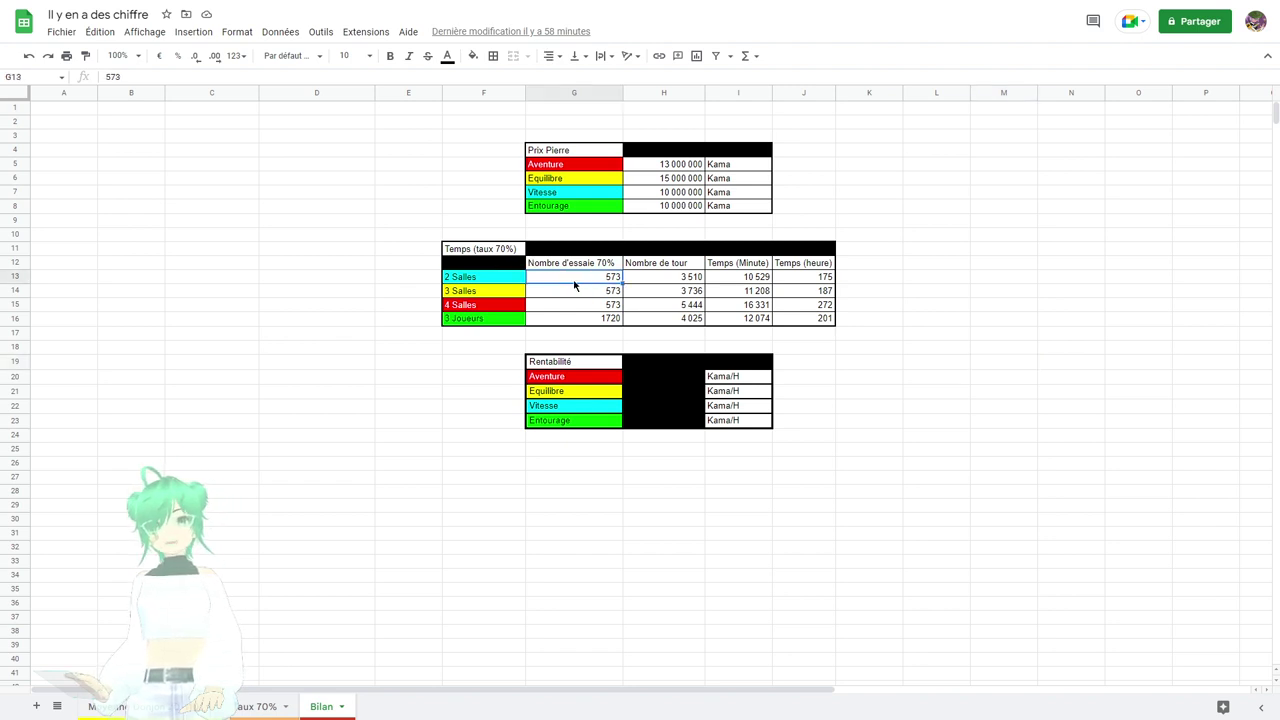
click(669, 281)
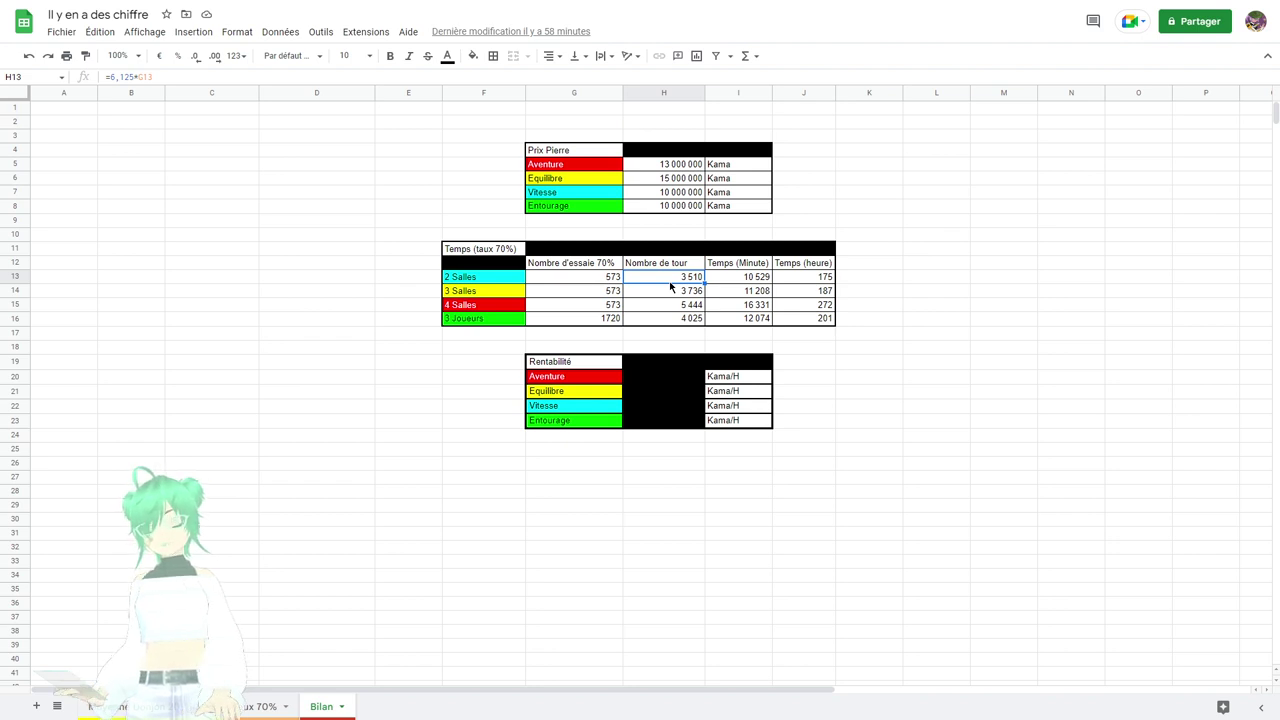
click(752, 288)
click(788, 283)
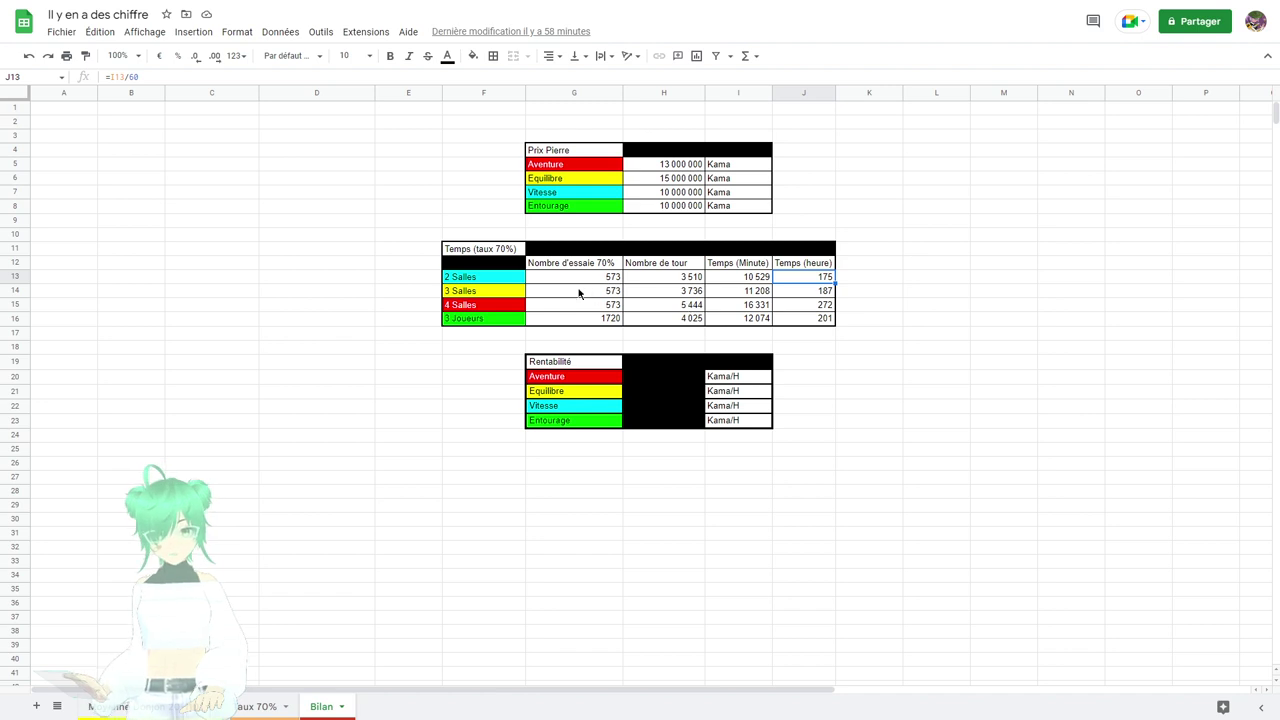
click(784, 305)
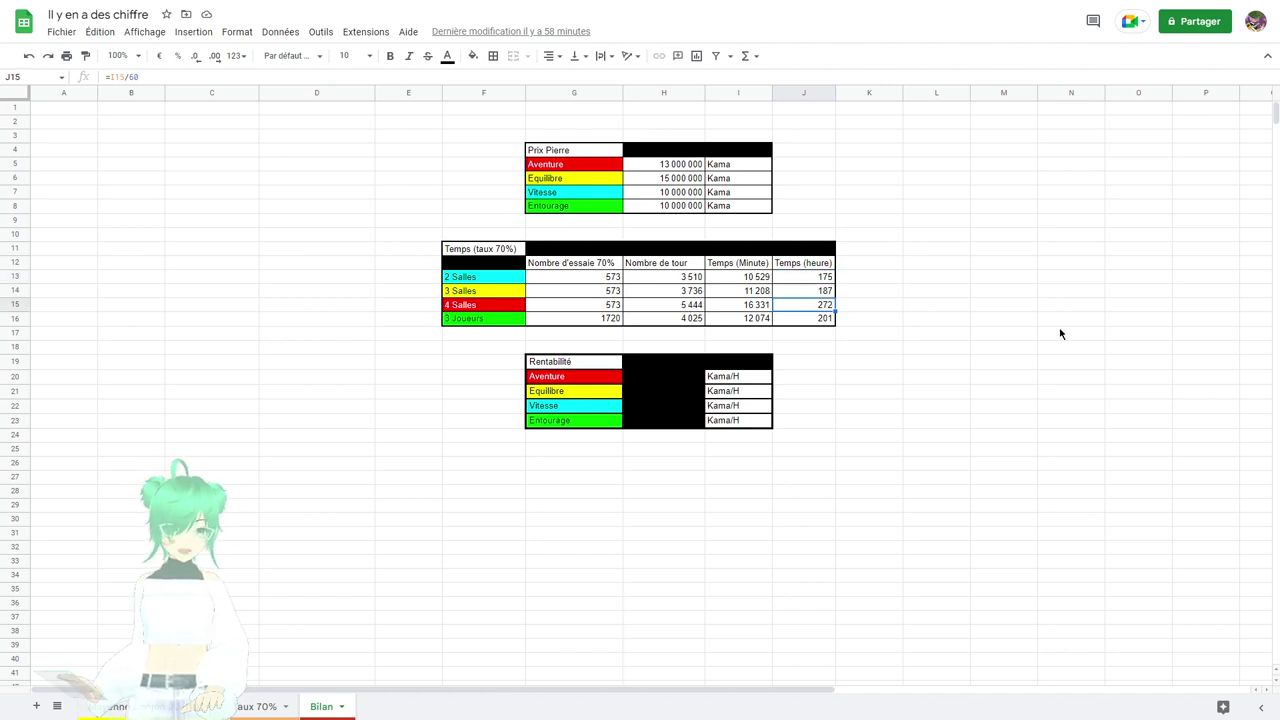
Compare the Temps (heure) values for 2 Salles and 3 Joueurs, and check the Aventure stone price in the Prix Pierre table.
click(810, 283)
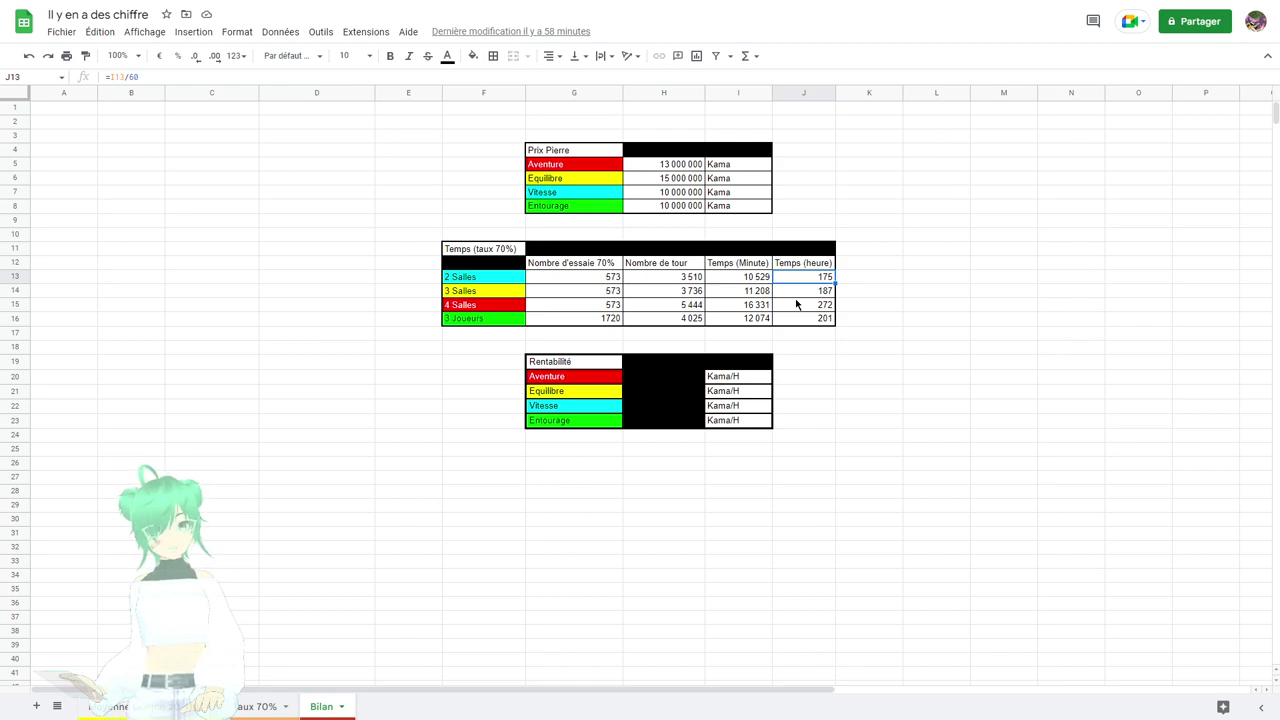
click(792, 320)
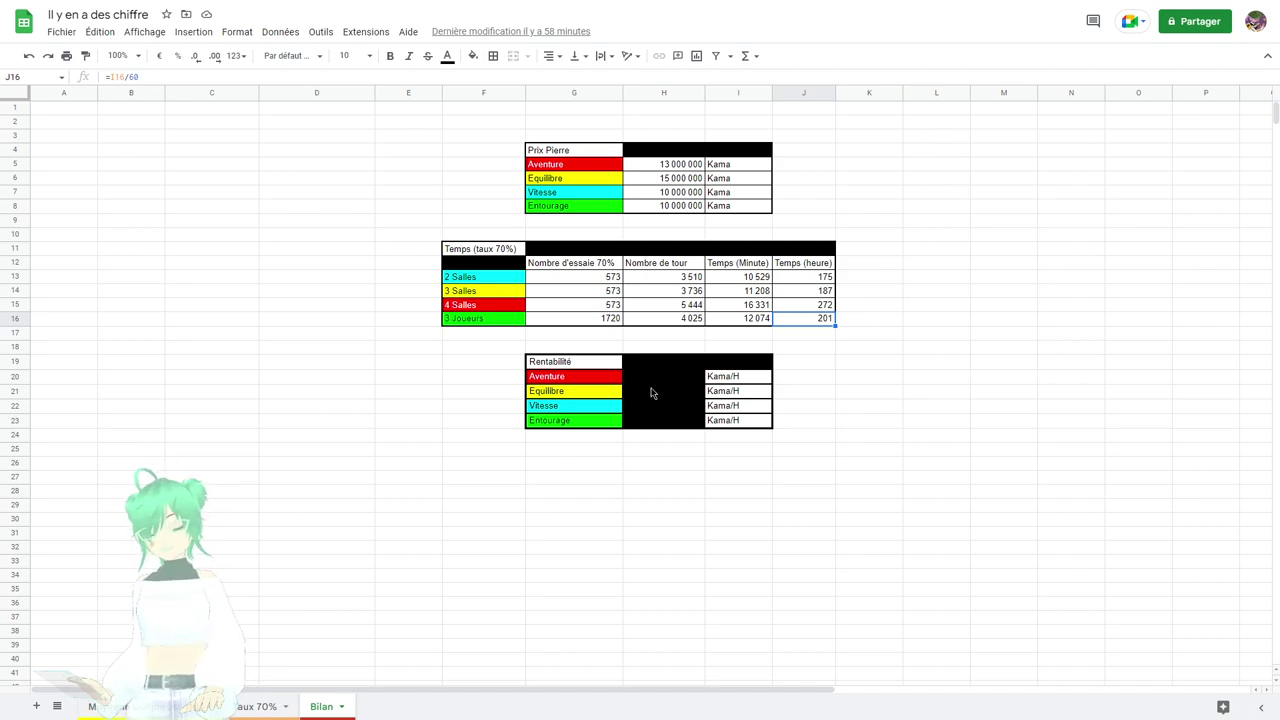
click(796, 282)
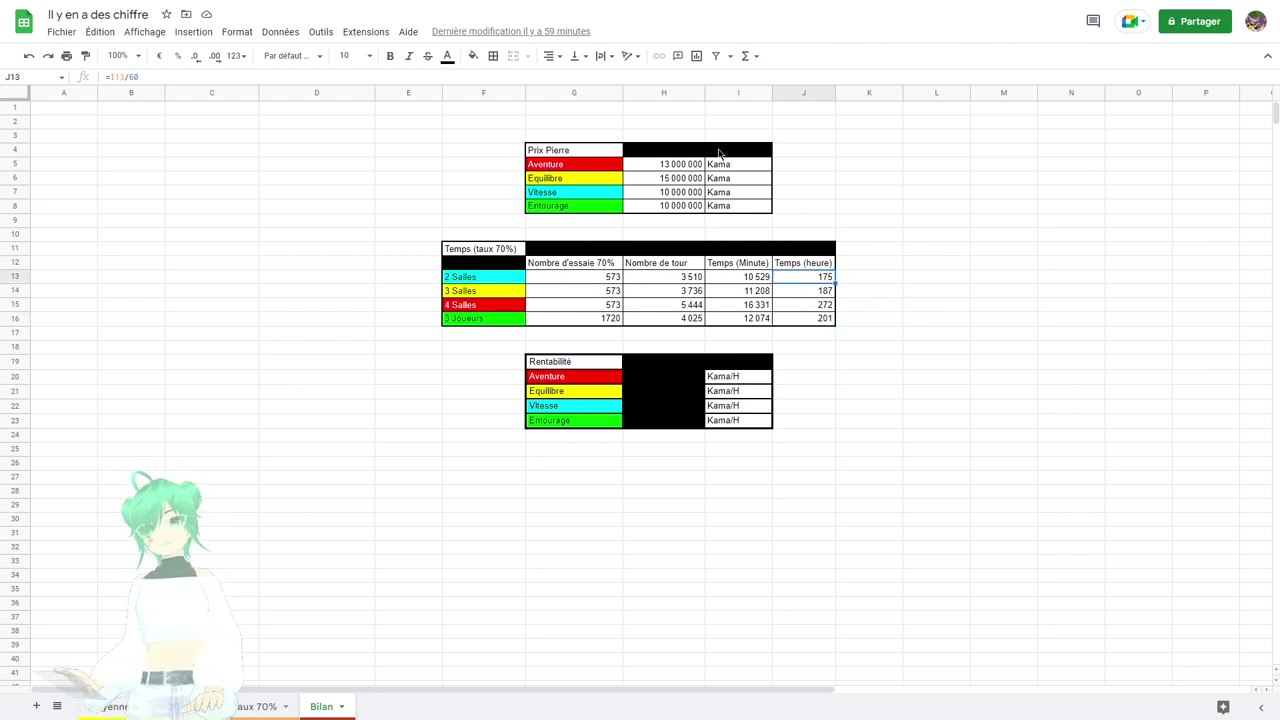
click(629, 167)
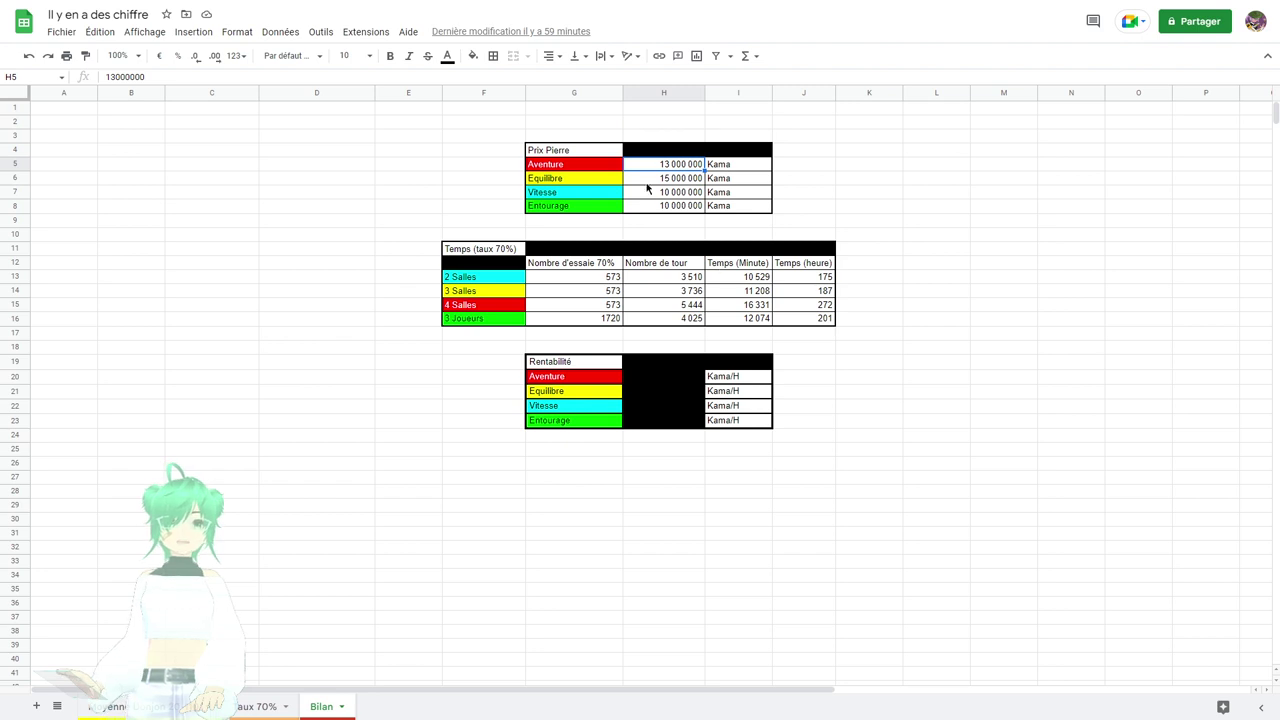
click(787, 281)
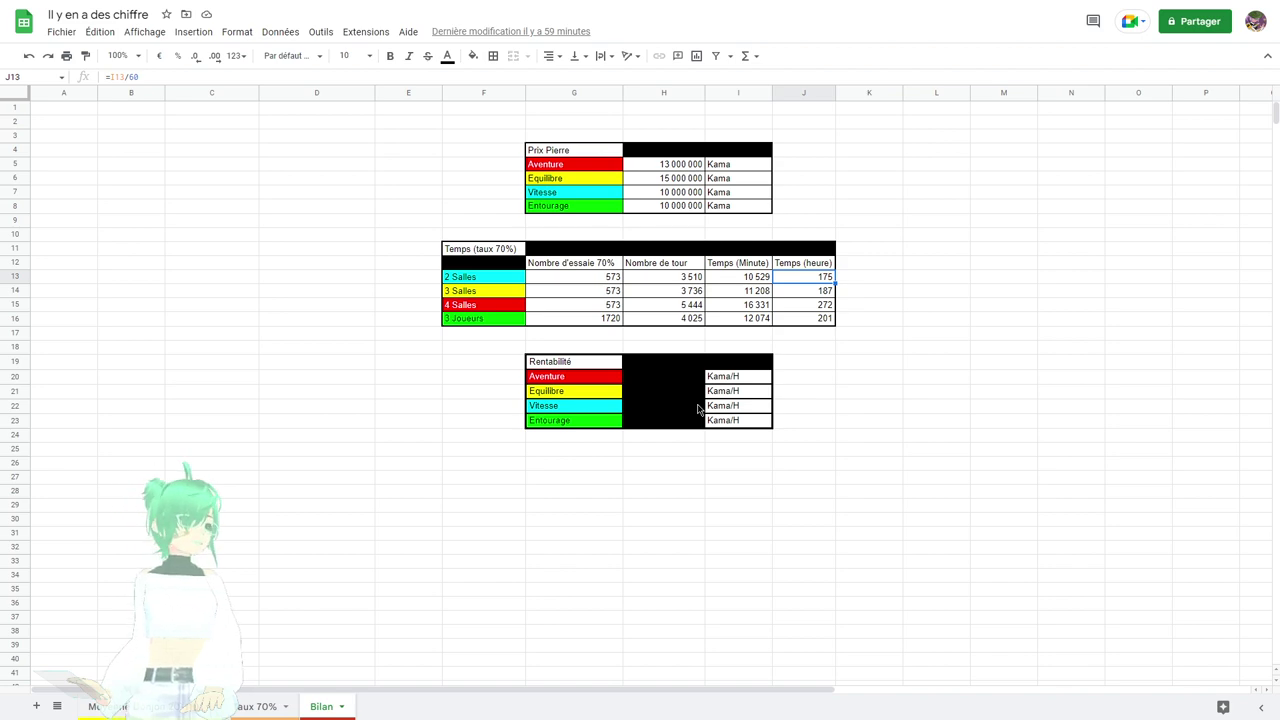
Change the fill of the blacked-out Rentabilité cells H20:H23 to white to reveal the Kama/H values.
drag(638, 381, 646, 429)
click(473, 57)
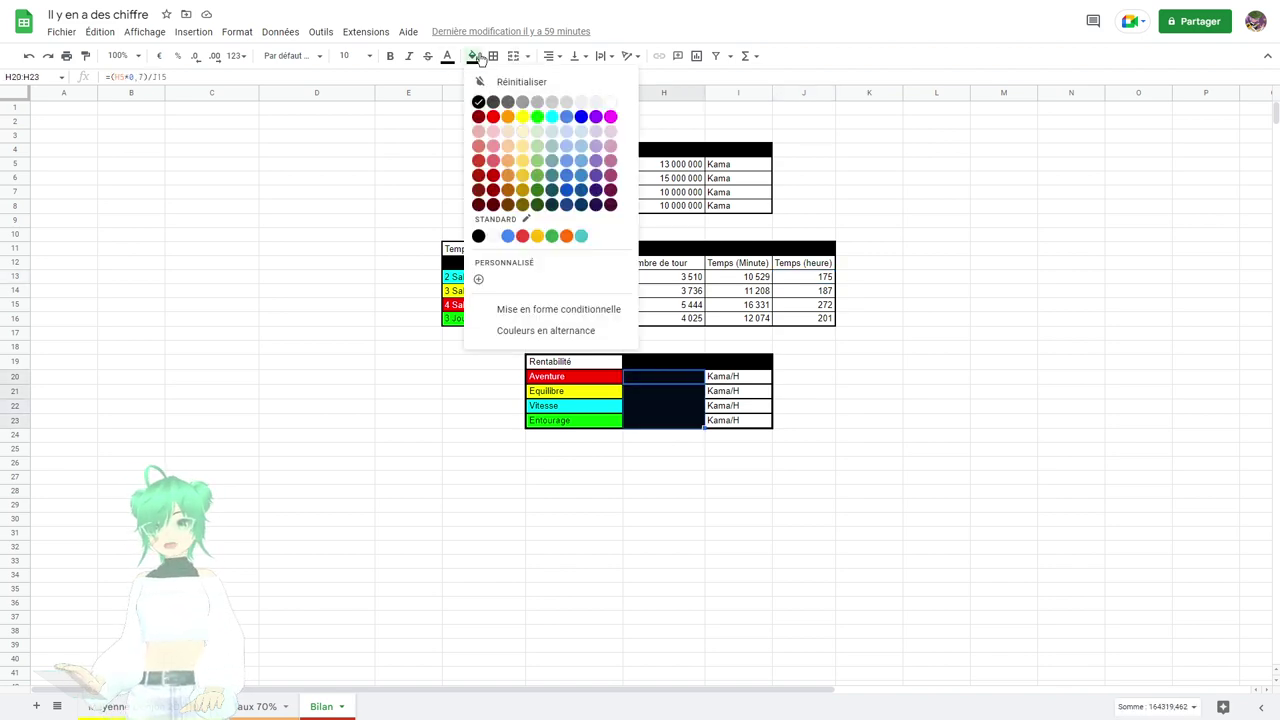
click(612, 103)
click(772, 482)
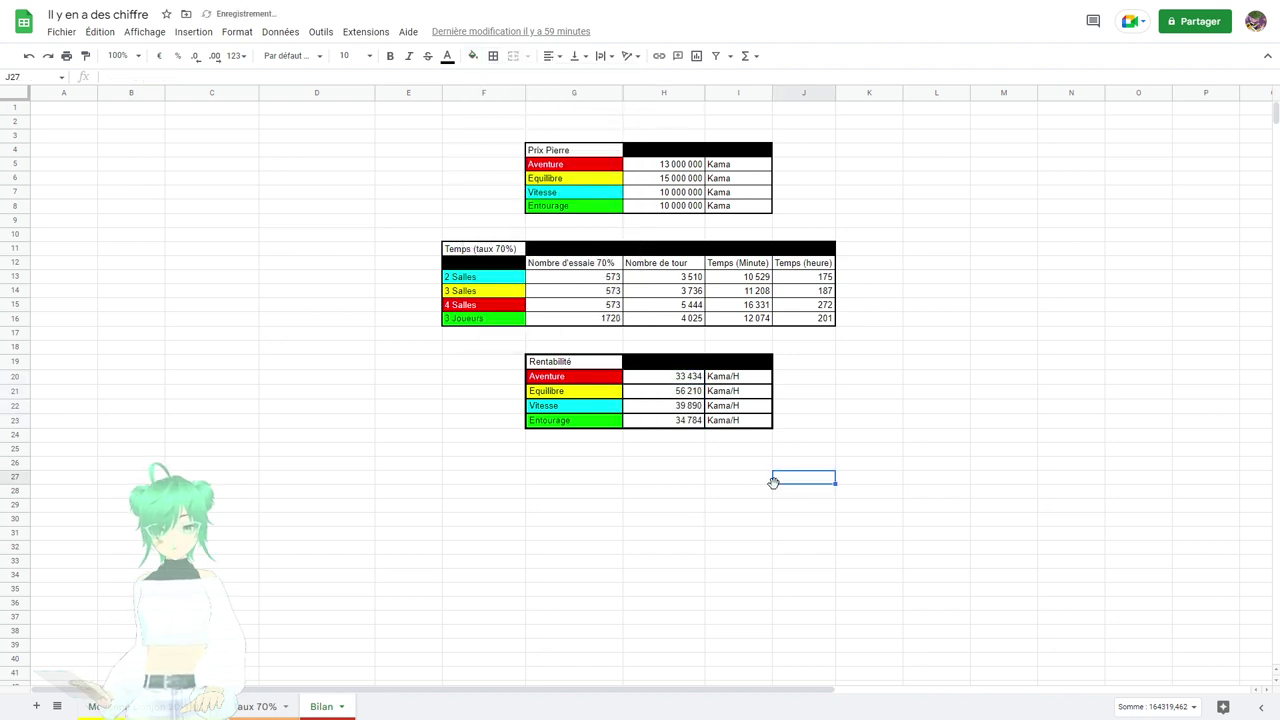